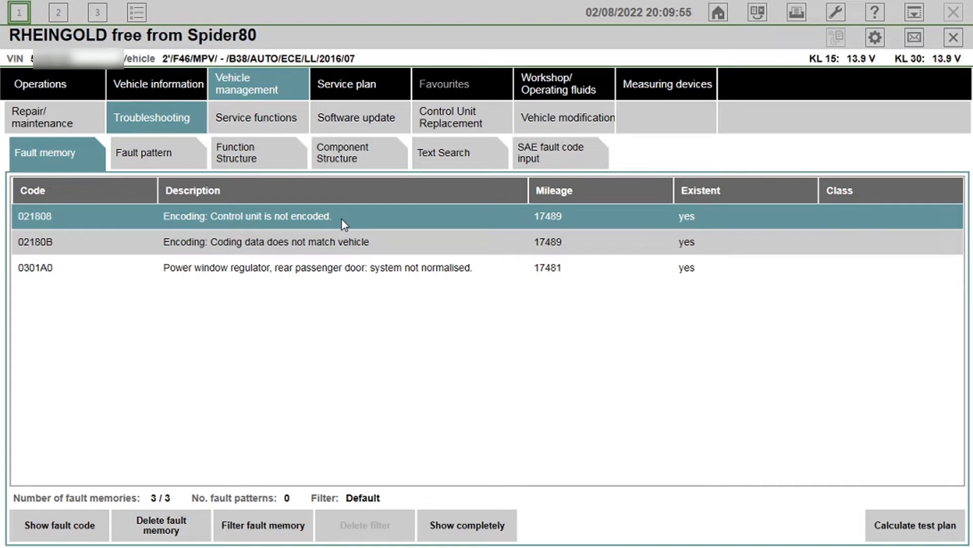
Step: Examine the details of the EGS transmission control unit in the vehicle's control unit tree
{"action": "left_click", "coordinate": [956, 38]}
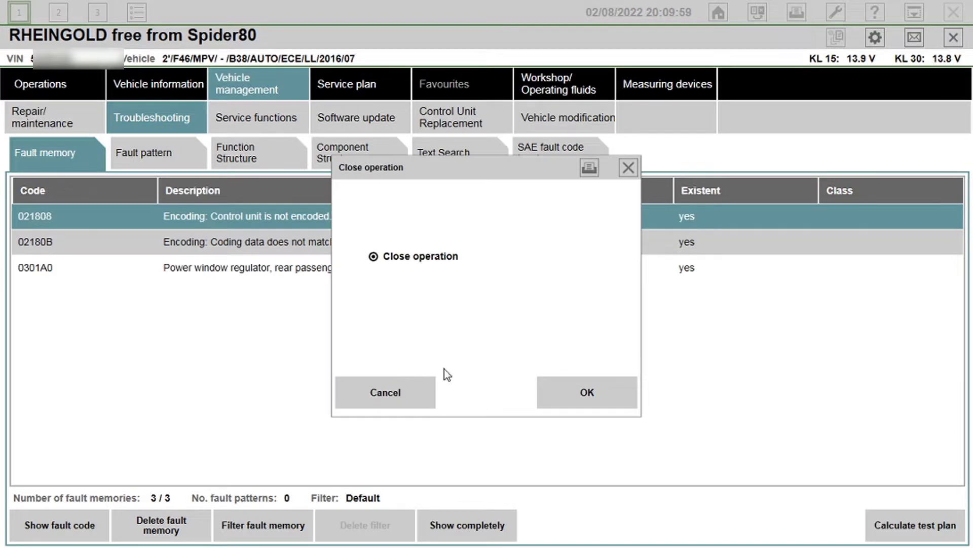
{"action": "left_click", "coordinate": [389, 396]}
{"action": "left_click", "coordinate": [175, 90]}
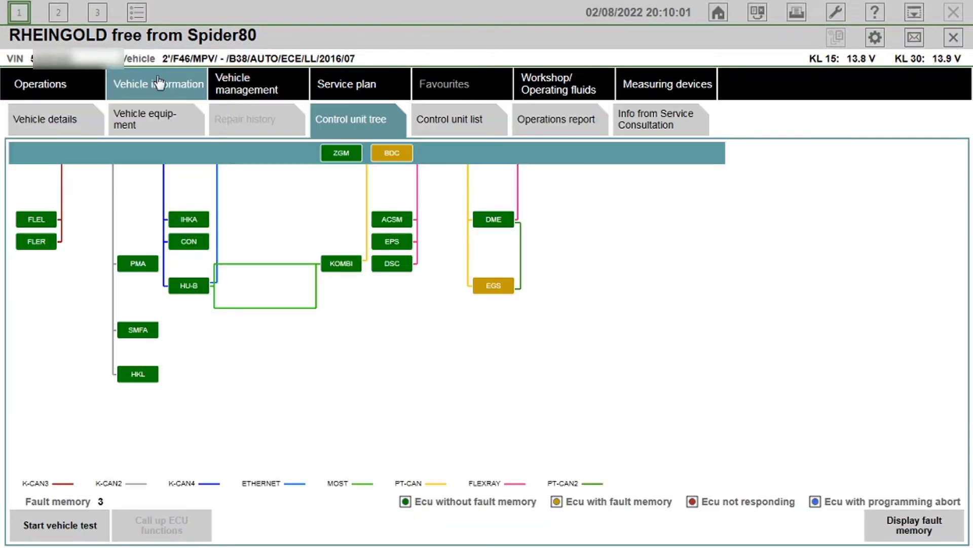
{"action": "mouse_move", "coordinate": [490, 287]}
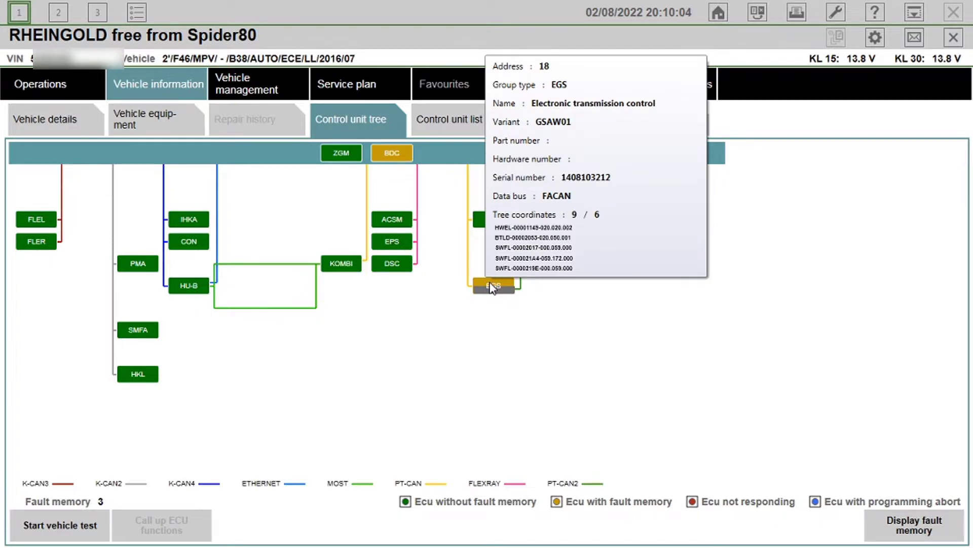
Step: Close the current vehicle operation and exit the Rheingold diagnostic program
{"action": "left_click", "coordinate": [957, 39]}
{"action": "left_click", "coordinate": [608, 388]}
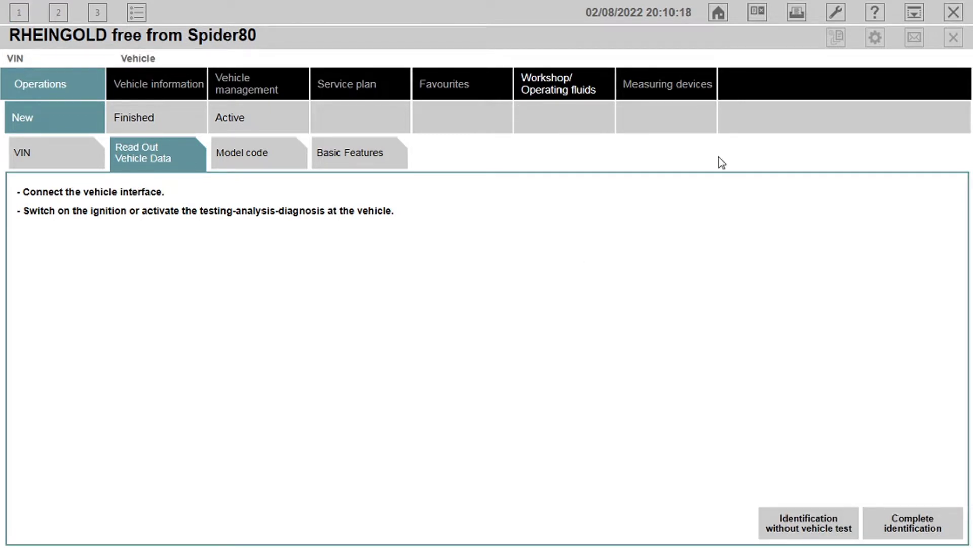
{"action": "left_click", "coordinate": [955, 16]}
{"action": "left_click", "coordinate": [578, 406]}
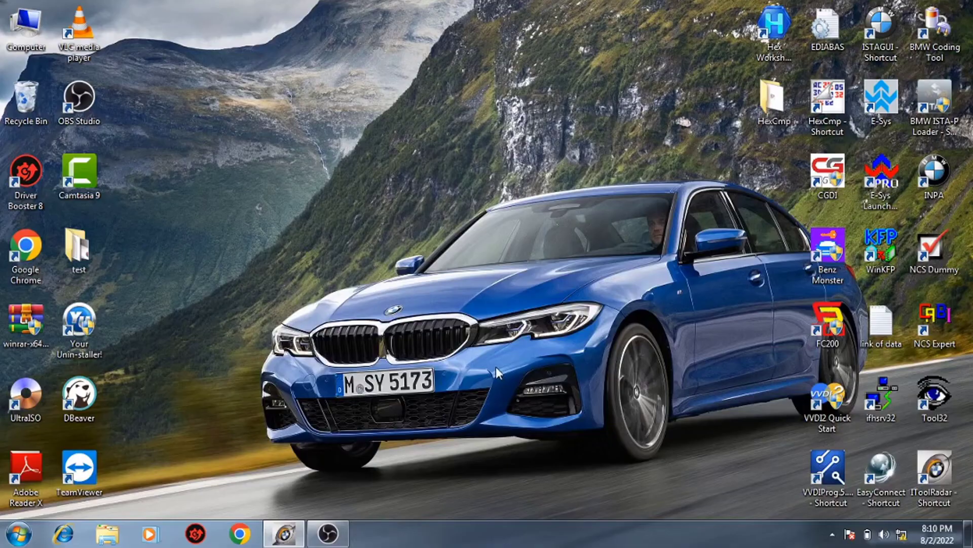
Step: Switch to ITool Radar, reserve the bmw-vci@ICOM device, and minimize the window
{"action": "left_click", "coordinate": [285, 533]}
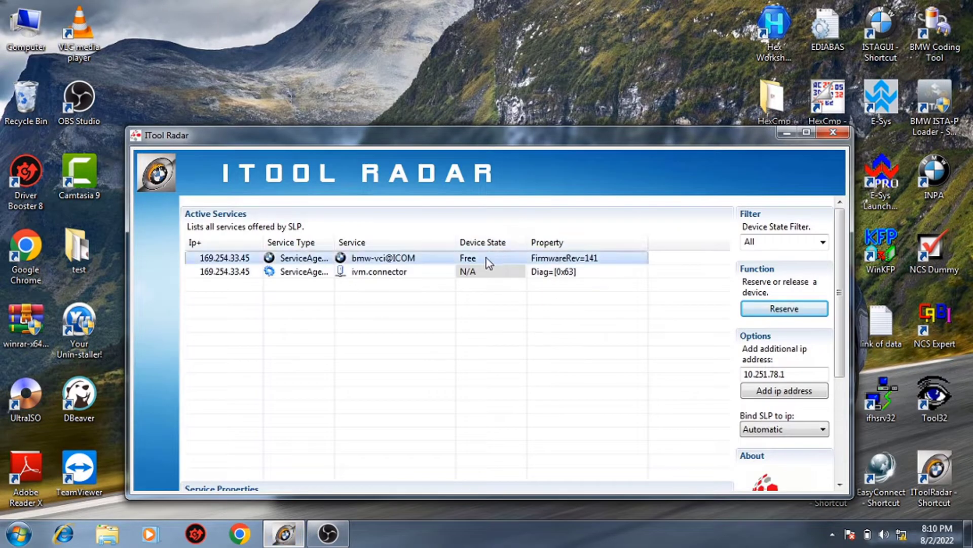
{"action": "left_click", "coordinate": [801, 312]}
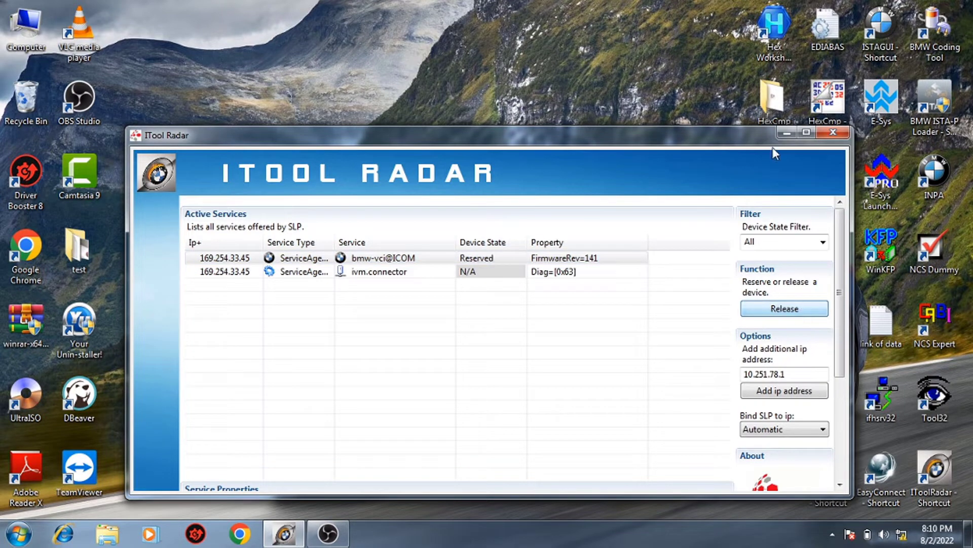
{"action": "left_click", "coordinate": [786, 133]}
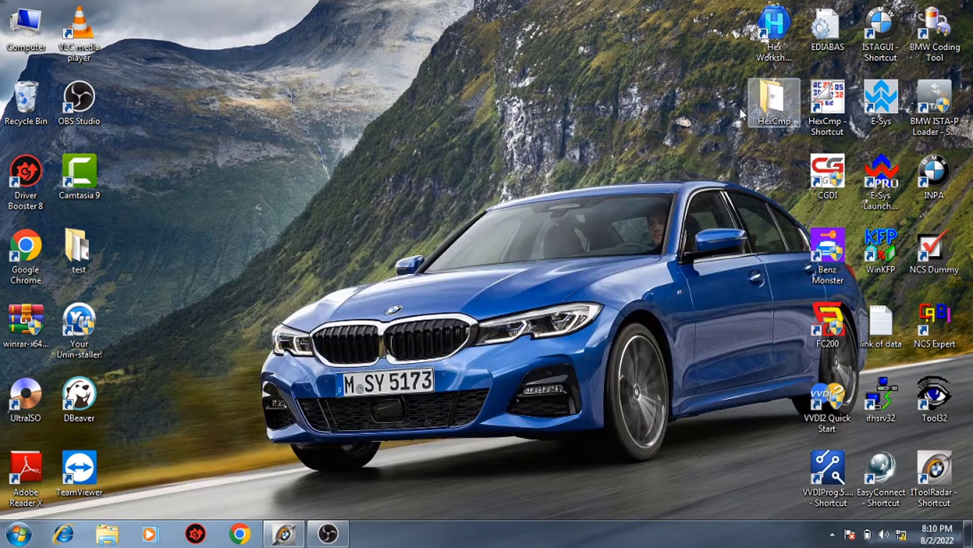
Step: Launch E-Sys Launcher PRO, dismiss the flash-process warning, and open Comfort Mode's TAL-Calculating view
{"action": "double_click", "coordinate": [881, 181]}
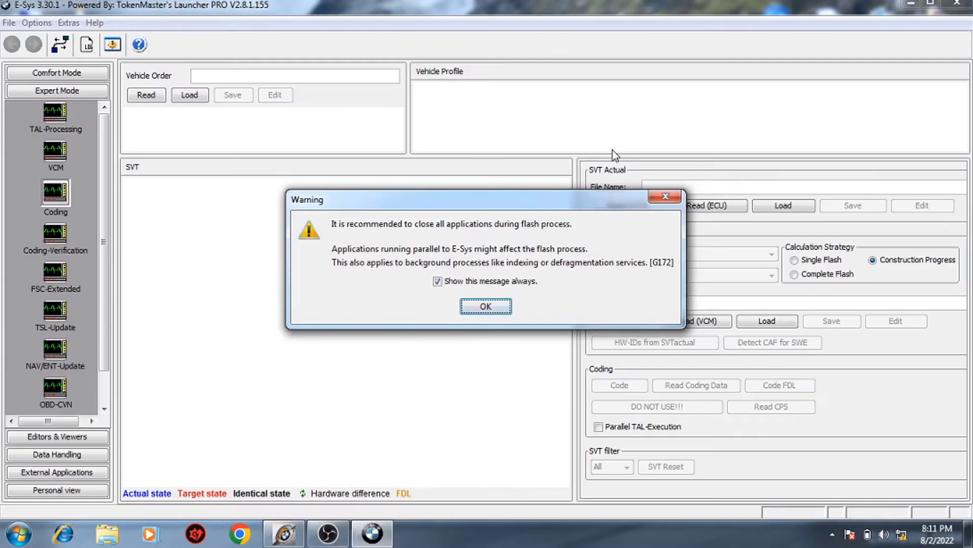
{"action": "left_click", "coordinate": [490, 310]}
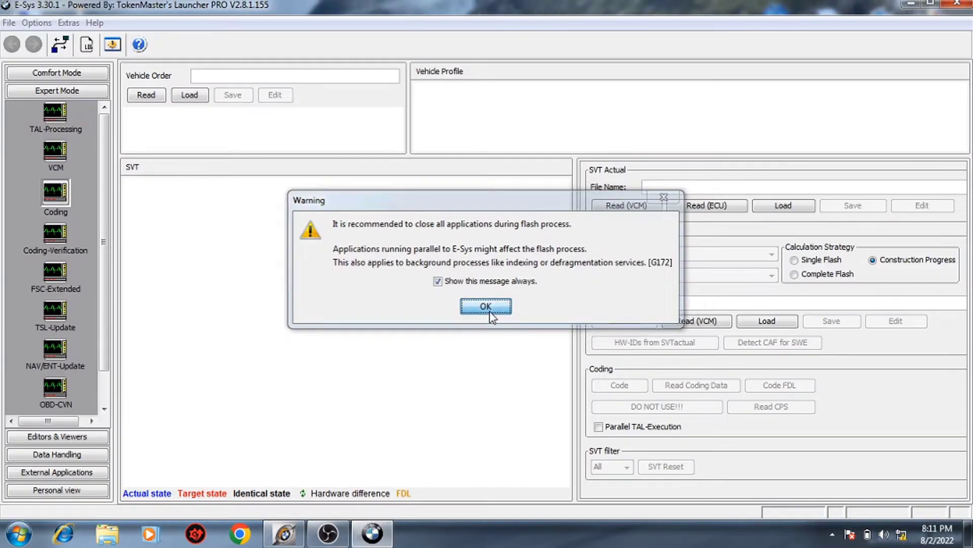
{"action": "left_click", "coordinate": [61, 71]}
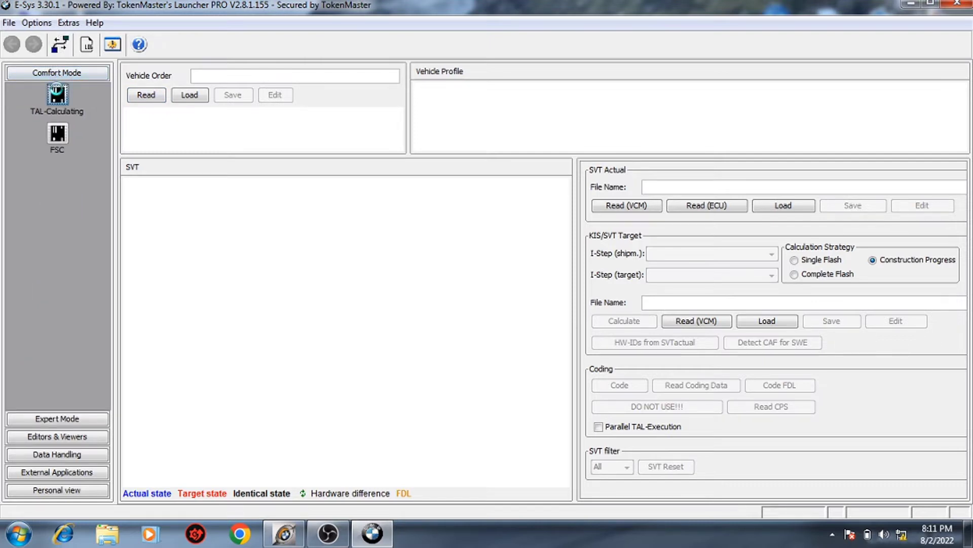
{"action": "left_click", "coordinate": [57, 94]}
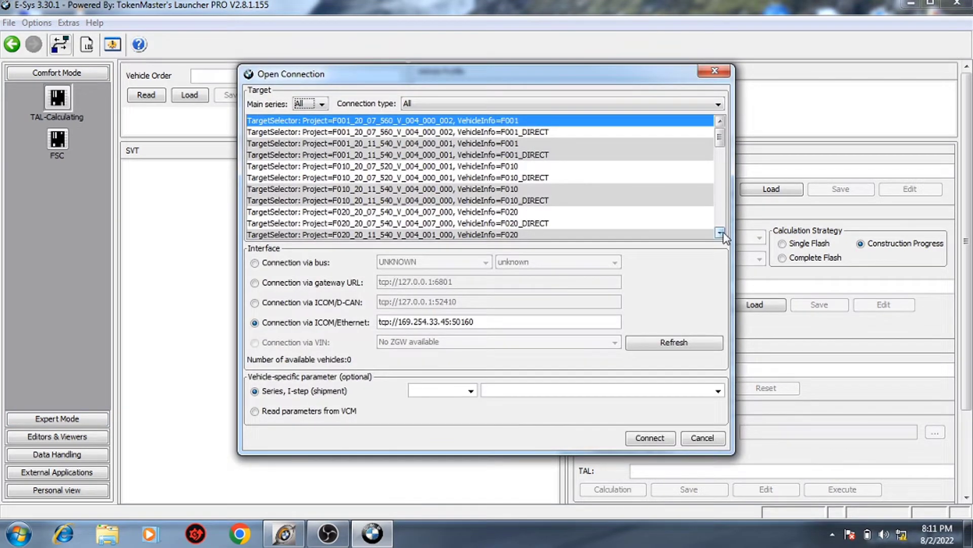
Step: Connect to the vehicle via ICOM/Ethernet using target F056_20_07_565_V_004_000_001 with VehicleInfo F056
{"action": "left_click", "coordinate": [722, 233]}
{"action": "left_click", "coordinate": [722, 233]}
{"action": "left_click", "coordinate": [722, 233]}
{"action": "left_click", "coordinate": [722, 233]}
{"action": "left_click", "coordinate": [722, 234]}
{"action": "left_click", "coordinate": [722, 233]}
{"action": "left_click", "coordinate": [722, 233]}
{"action": "left_click", "coordinate": [722, 233]}
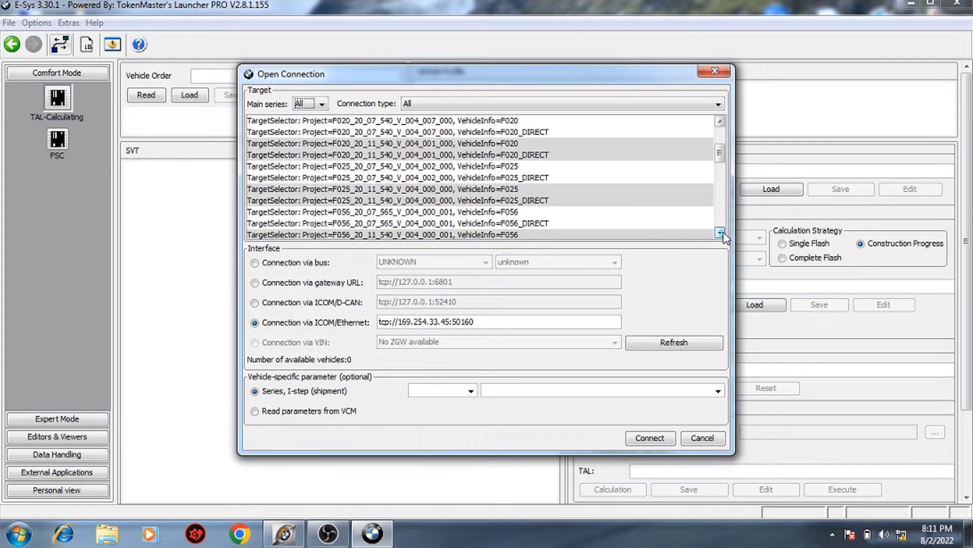
{"action": "left_click", "coordinate": [584, 211]}
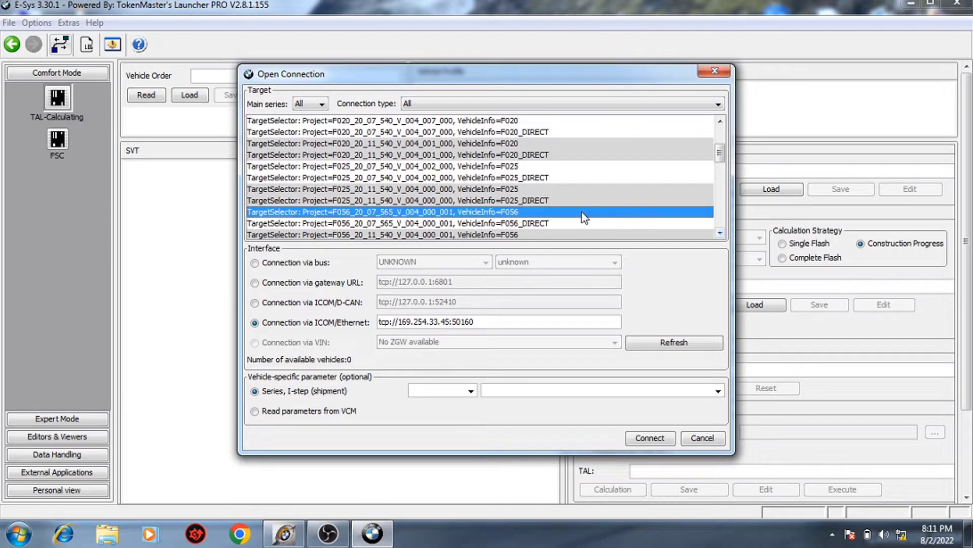
{"action": "left_click", "coordinate": [654, 440]}
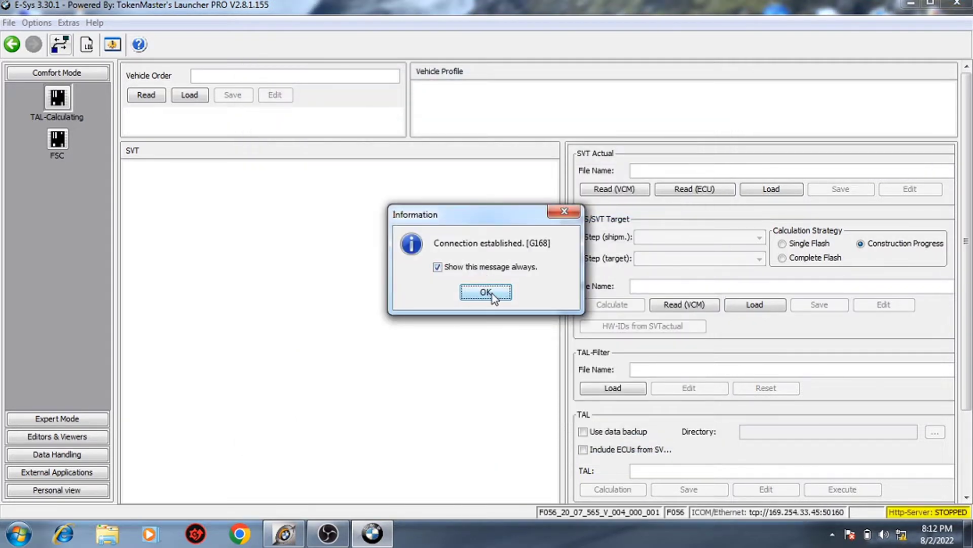
{"action": "left_click", "coordinate": [487, 293]}
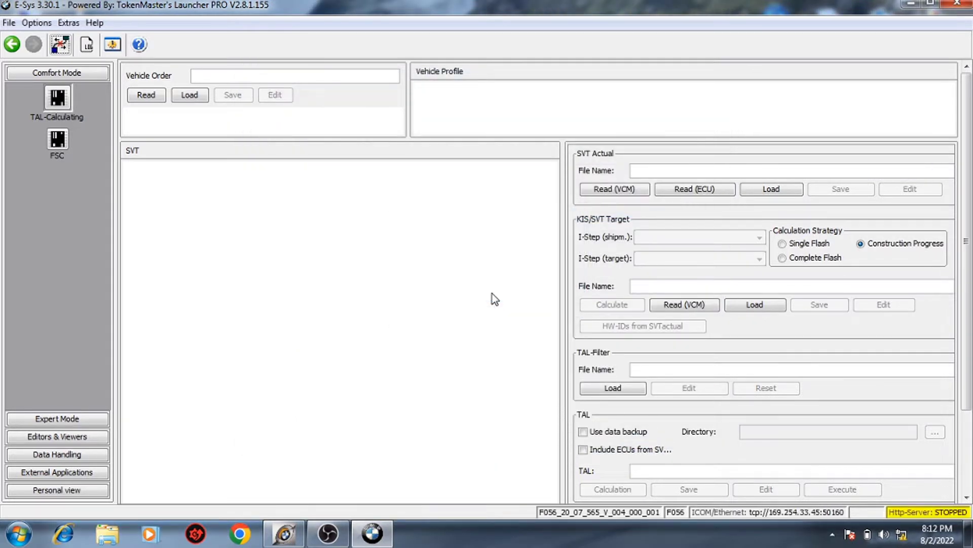
Step: Read the vehicle order from the car and activate its FA entry
{"action": "left_click", "coordinate": [147, 98]}
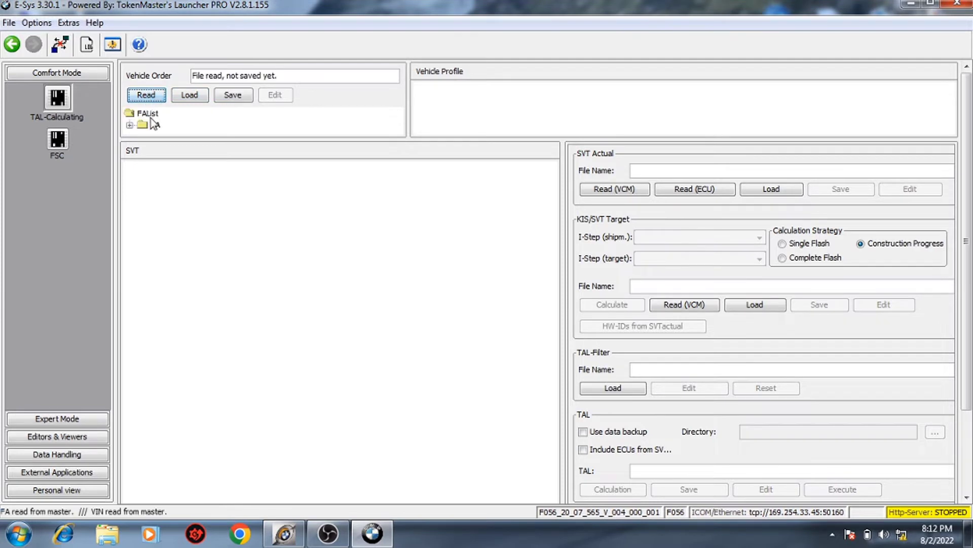
{"action": "right_click", "coordinate": [154, 126]}
{"action": "left_click", "coordinate": [188, 128]}
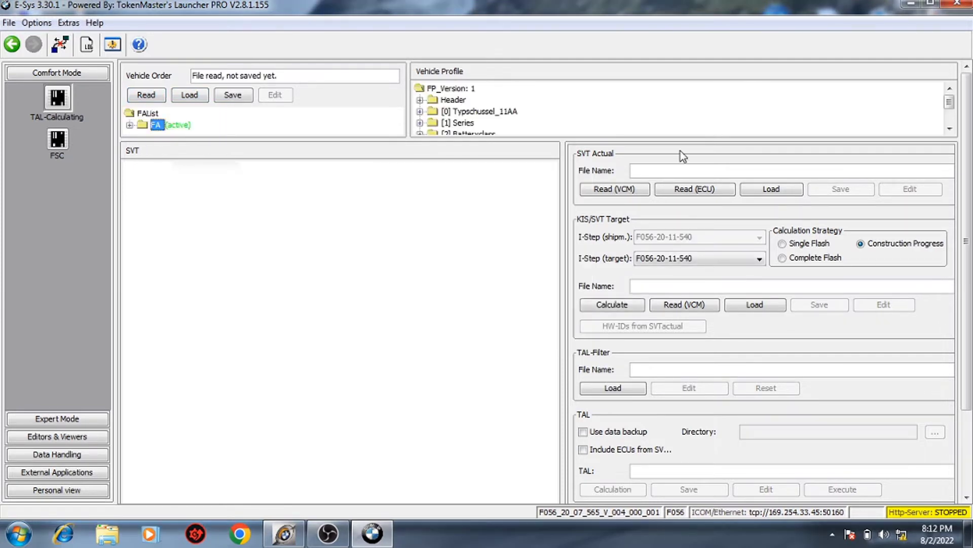
Step: Read the actual SVT from the ECUs and save it as "f46 ist" in the SVT folder
{"action": "left_click", "coordinate": [693, 191]}
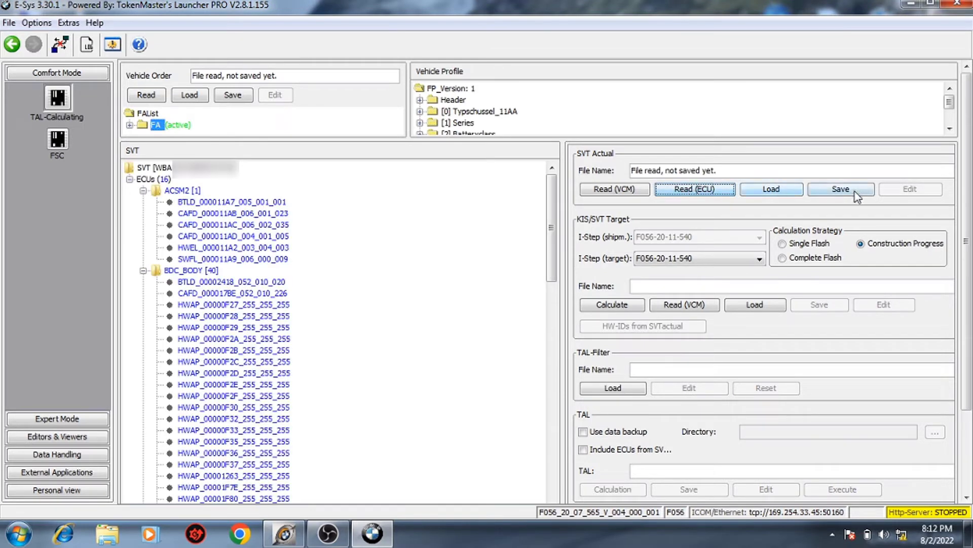
{"action": "left_click", "coordinate": [856, 193]}
{"action": "type", "text": "f"}
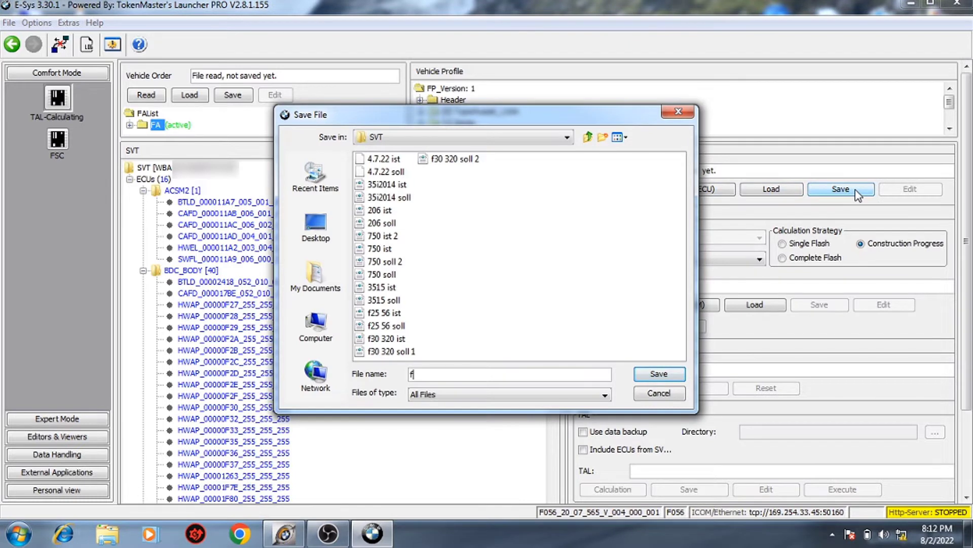
{"action": "type", "text": "46 ist"}
{"action": "left_click", "coordinate": [668, 375]}
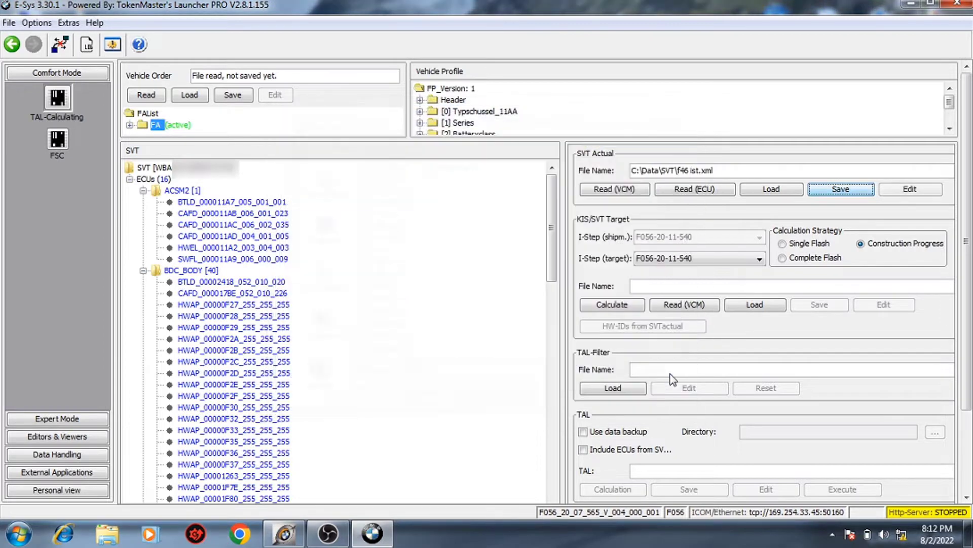
Step: Set the calculation strategy to Complete Flash and read the vehicle's I-Steps from the VCM master
{"action": "left_click", "coordinate": [782, 258]}
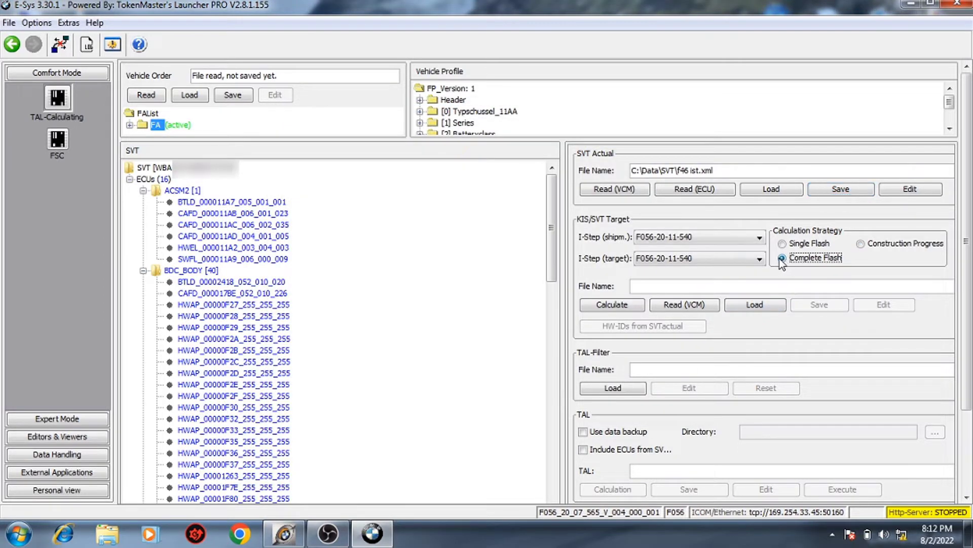
{"action": "left_click", "coordinate": [60, 417]}
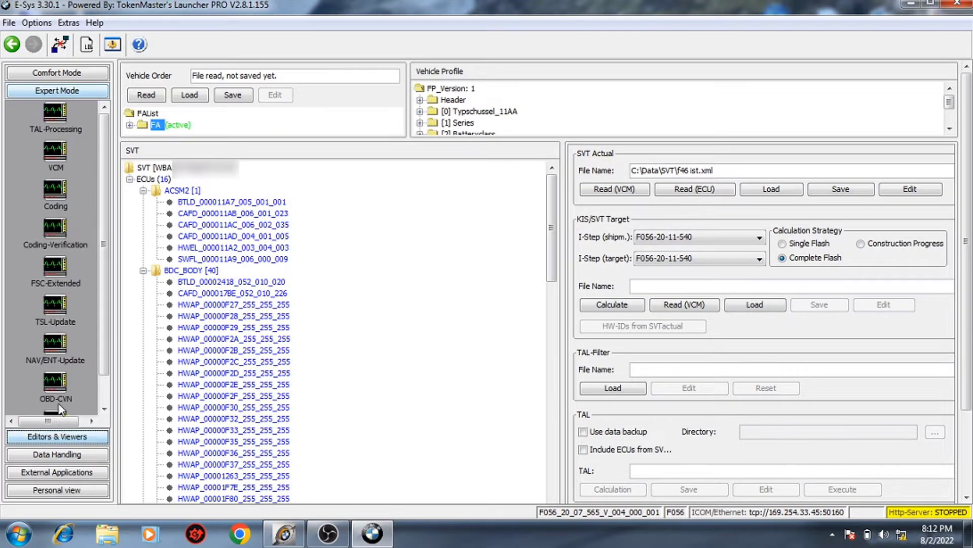
{"action": "left_click", "coordinate": [57, 151]}
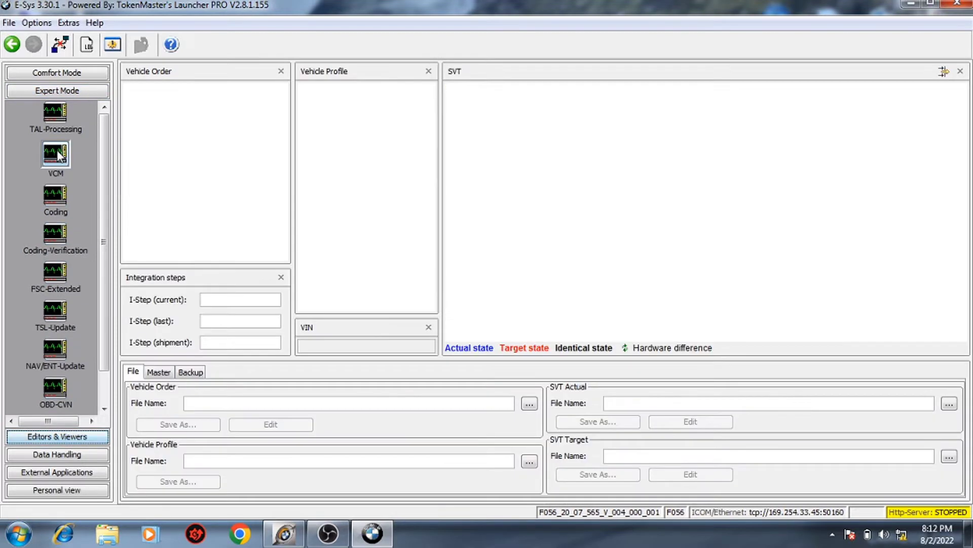
{"action": "left_click", "coordinate": [160, 374]}
{"action": "left_click", "coordinate": [274, 409]}
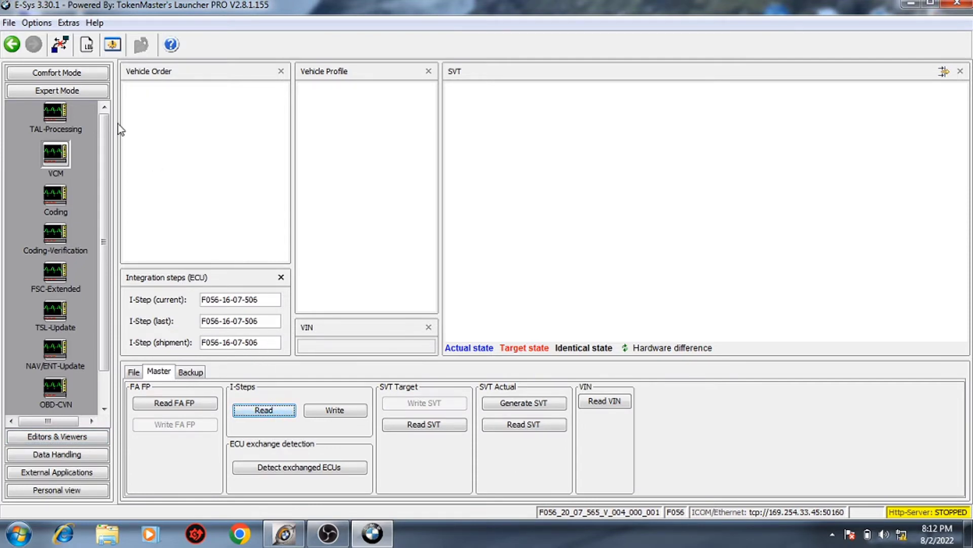
{"action": "left_click", "coordinate": [76, 74]}
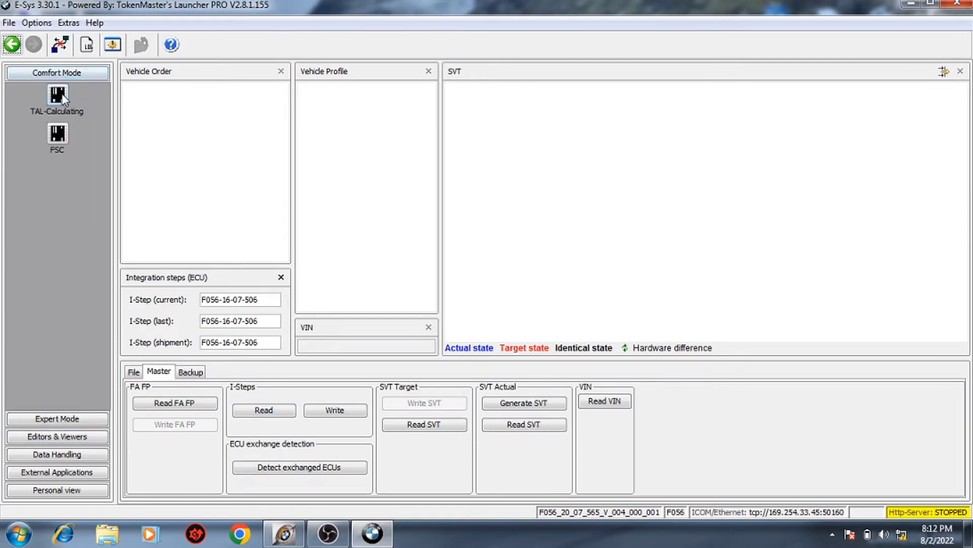
{"action": "left_click", "coordinate": [62, 96]}
{"action": "left_click", "coordinate": [722, 263]}
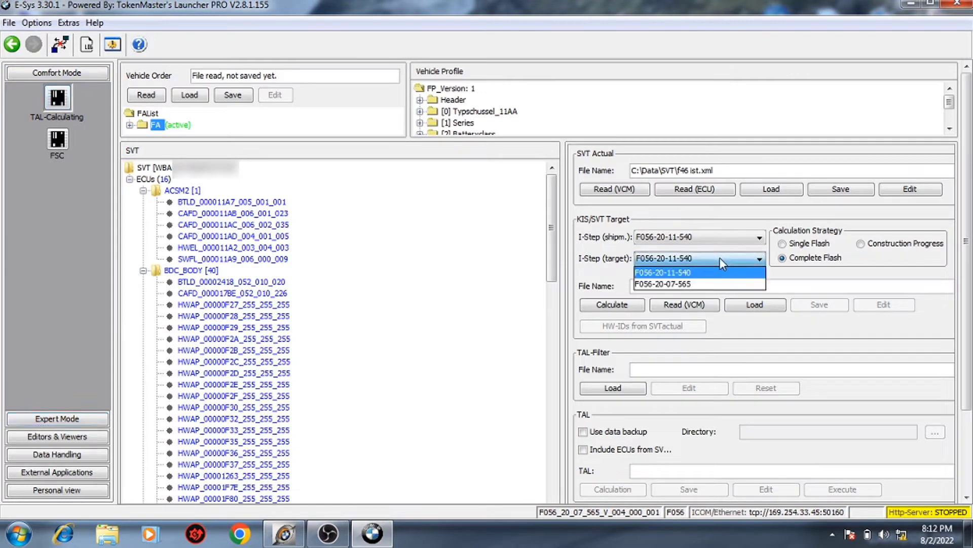
{"action": "left_click", "coordinate": [718, 261]}
{"action": "left_click", "coordinate": [709, 234]}
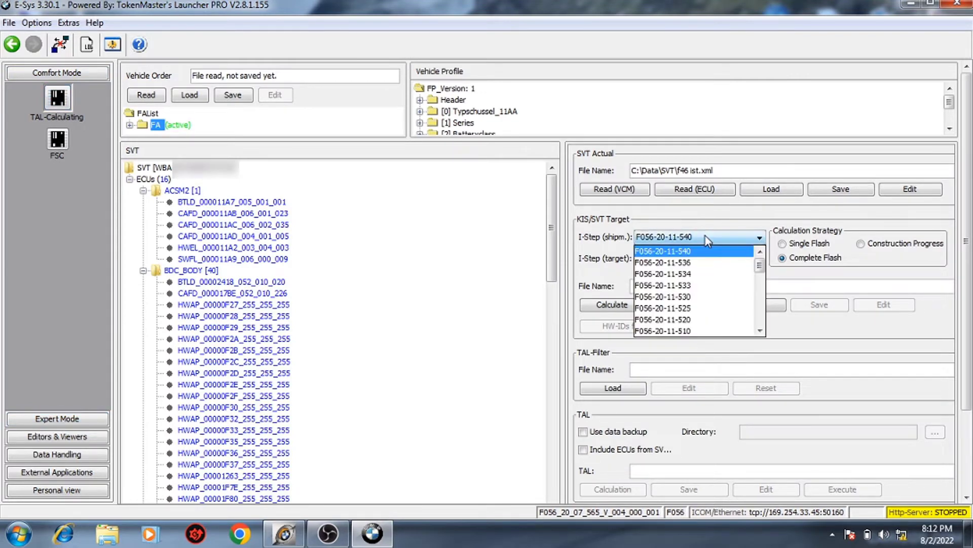
{"action": "left_click_drag", "start_coordinate": [759, 256], "coordinate": [761, 305]}
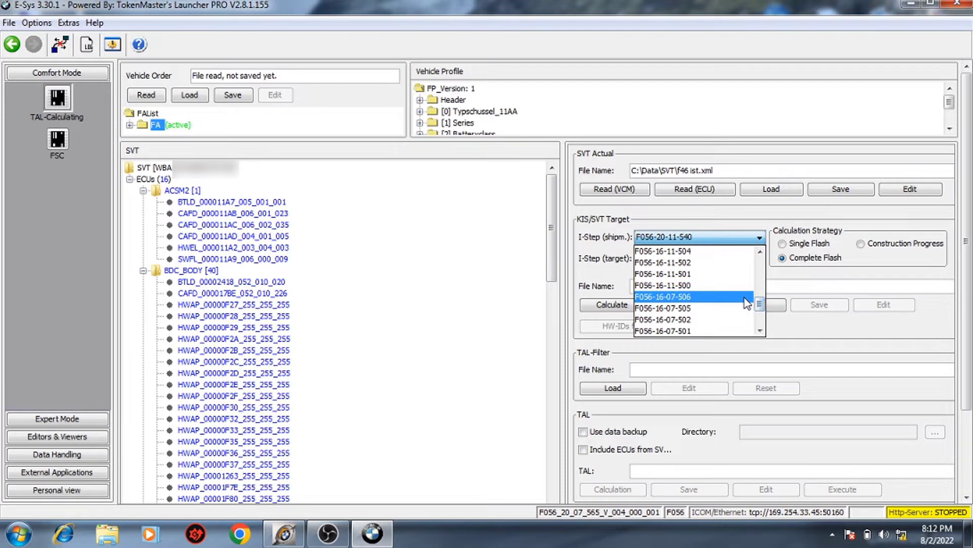
{"action": "left_click", "coordinate": [743, 300]}
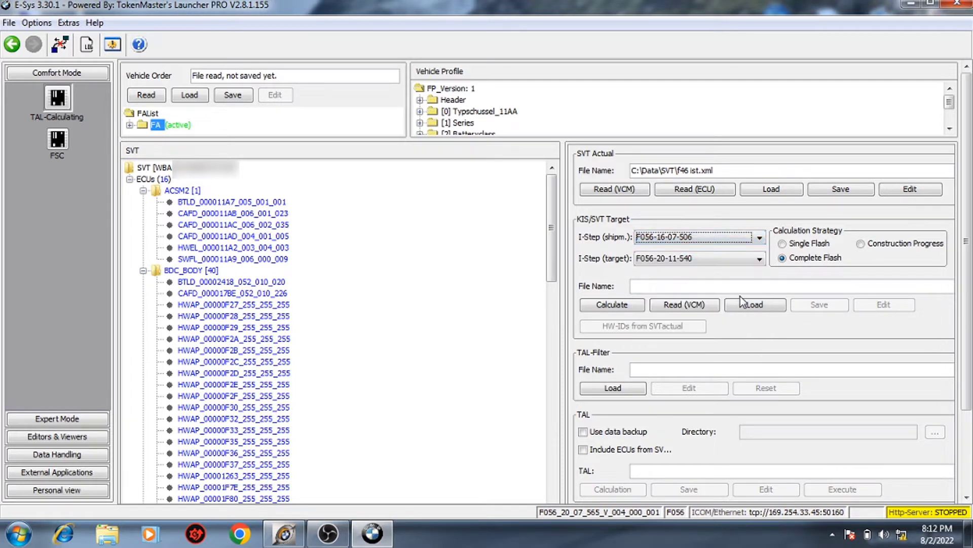
{"action": "left_click", "coordinate": [701, 259]}
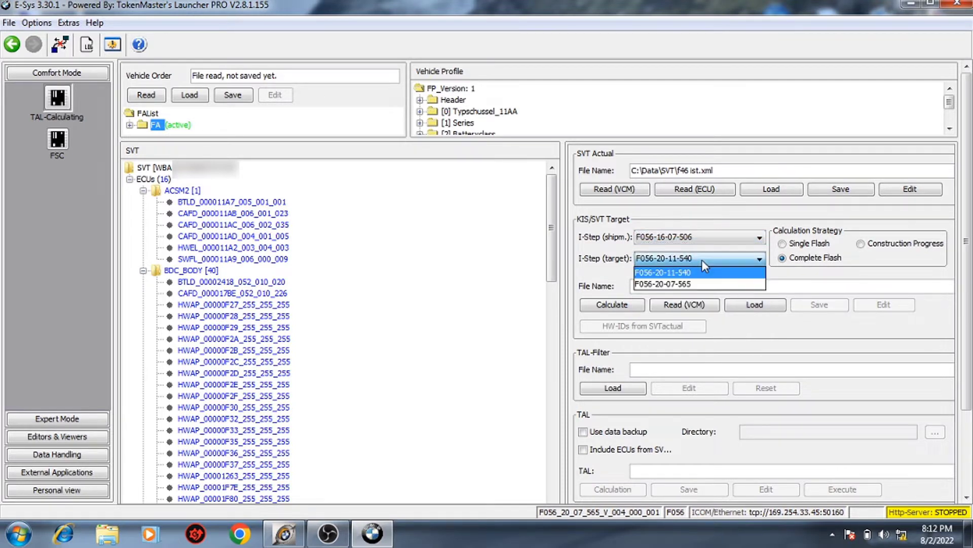
{"action": "left_click", "coordinate": [691, 282]}
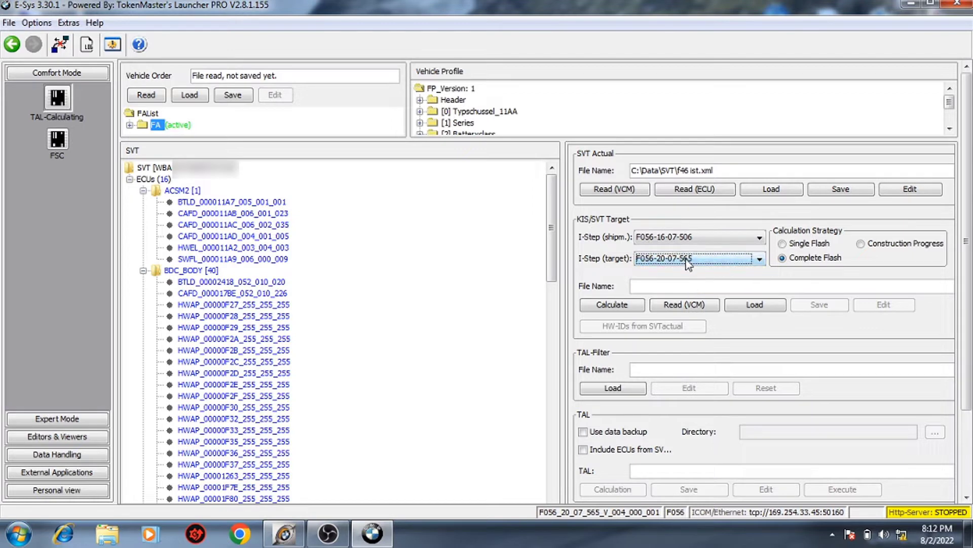
{"action": "left_click", "coordinate": [685, 260]}
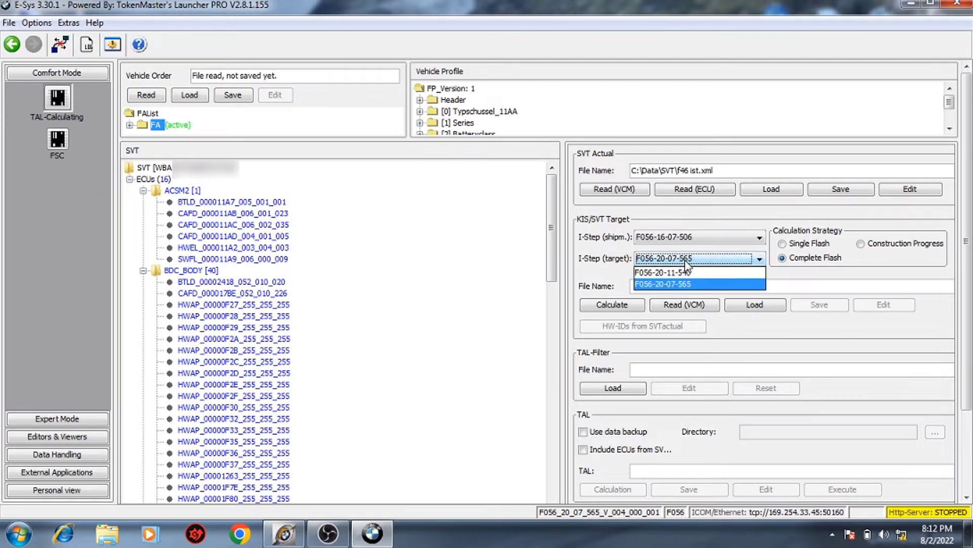
{"action": "left_click", "coordinate": [676, 285]}
Step: Calculate the target SVT and save it as "f46 soll" in the SVT folder
{"action": "left_click", "coordinate": [620, 308]}
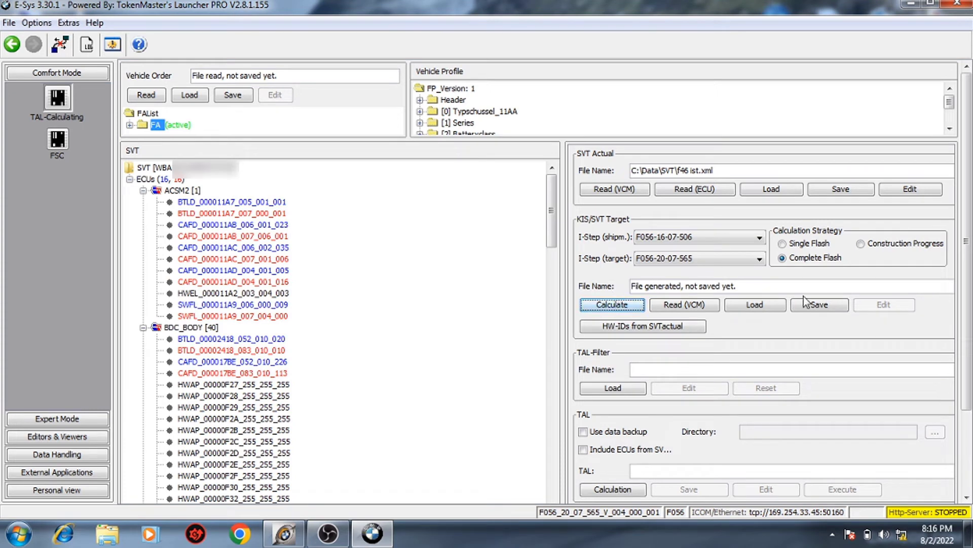
{"action": "left_click", "coordinate": [835, 306]}
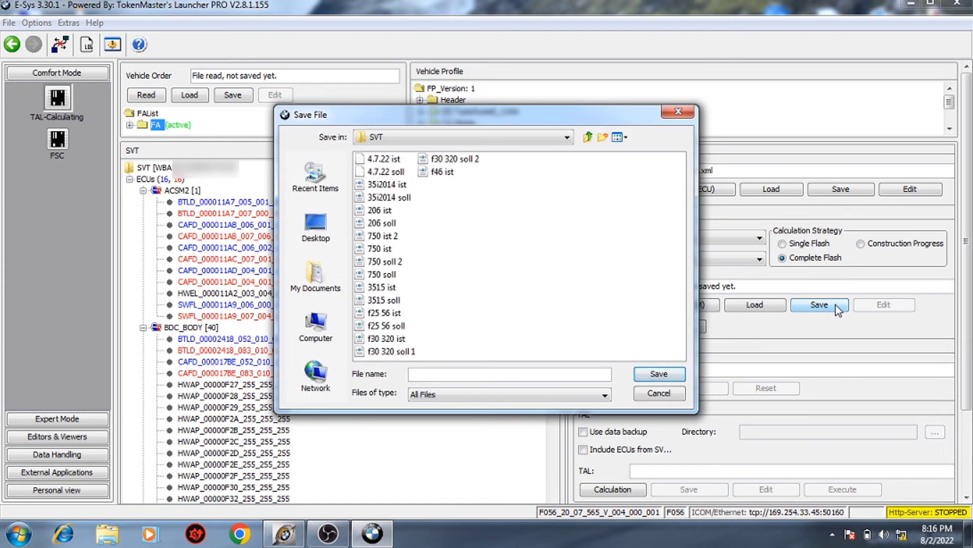
{"action": "type", "text": "f46 soll"}
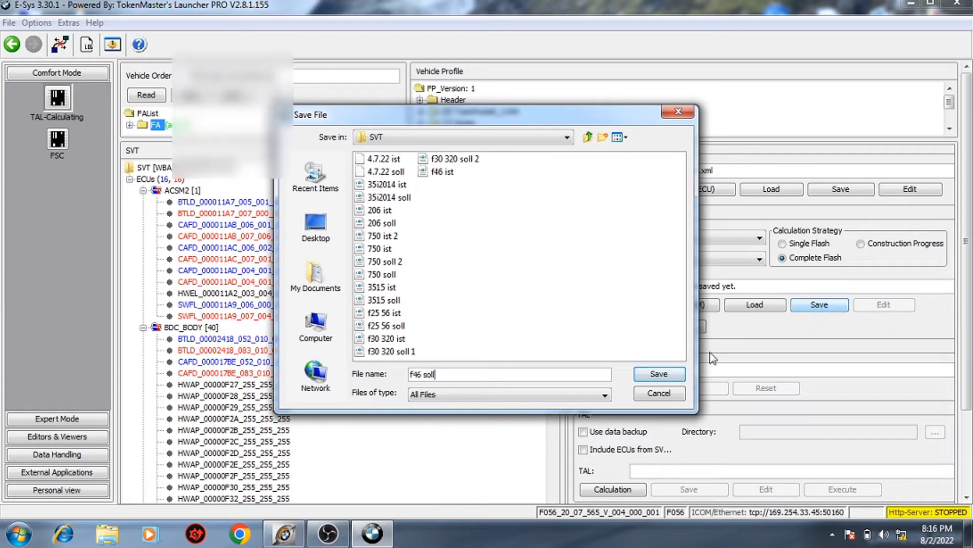
{"action": "left_click", "coordinate": [673, 374]}
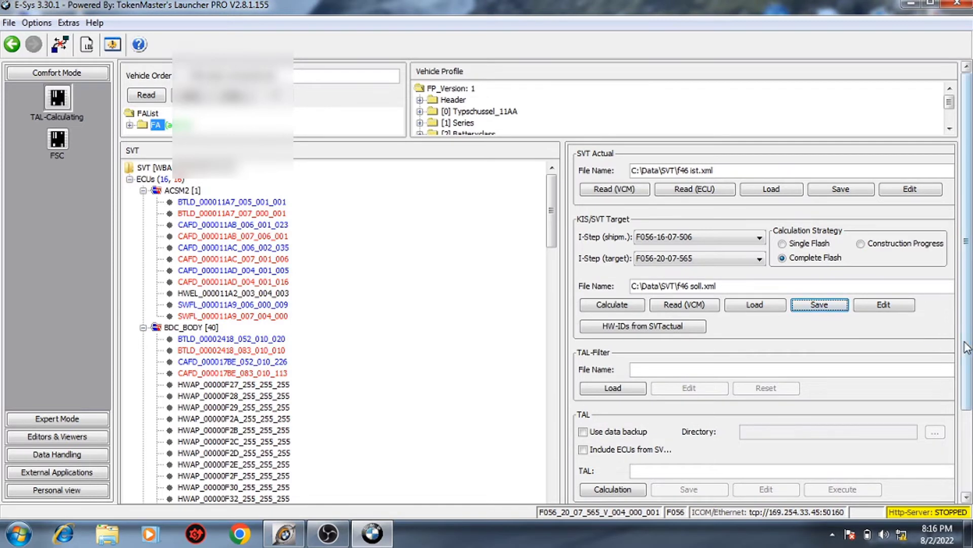
Step: Calculate the TAL and save it as "f46 tal" in the TAL folder
{"action": "left_click_drag", "start_coordinate": [966, 350], "coordinate": [968, 428]}
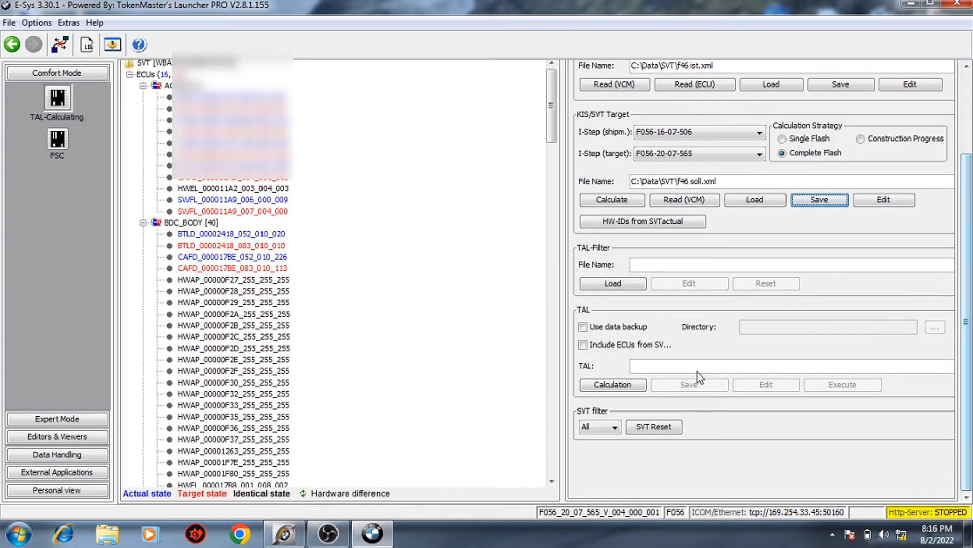
{"action": "left_click", "coordinate": [631, 385]}
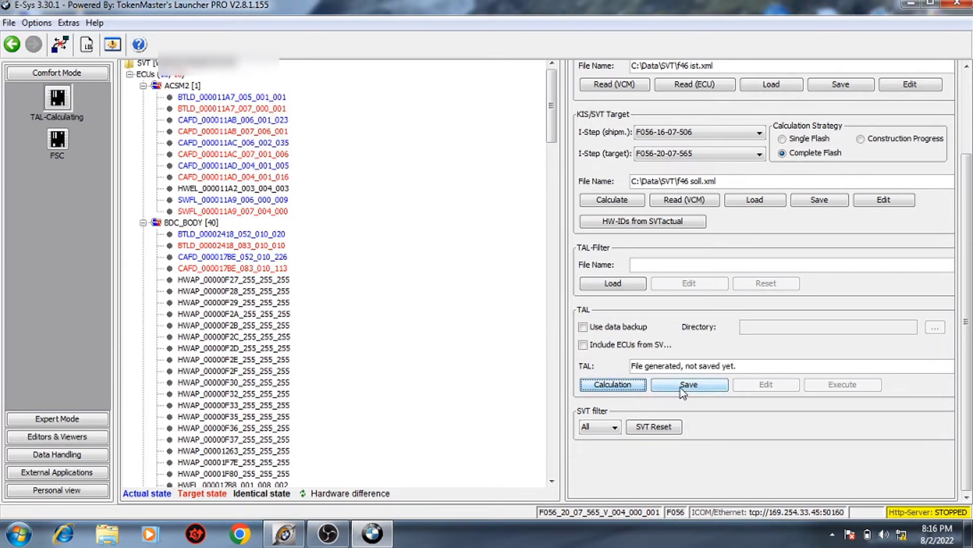
{"action": "left_click", "coordinate": [682, 386]}
{"action": "type", "text": "f64"}
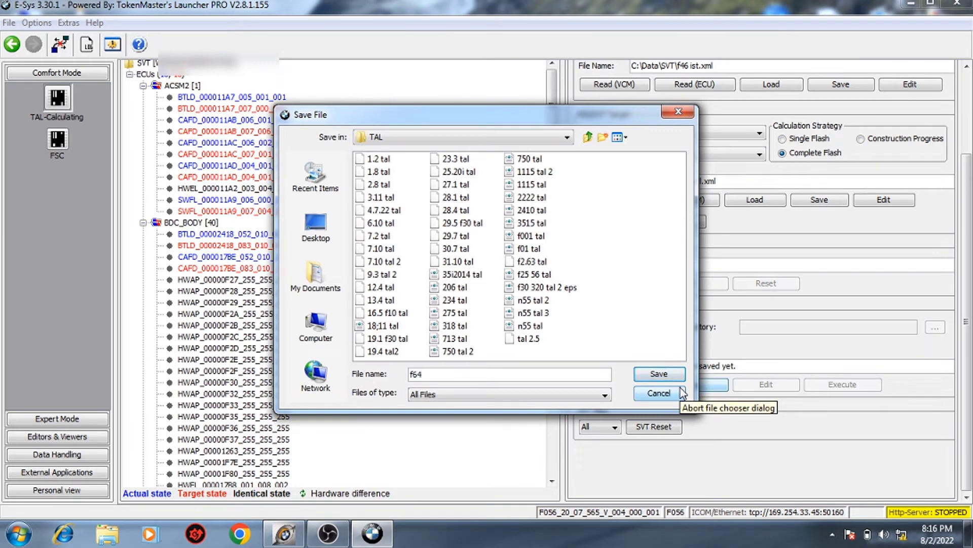
{"action": "key", "text": "BackSpace"}
{"action": "key", "text": "BackSpace"}
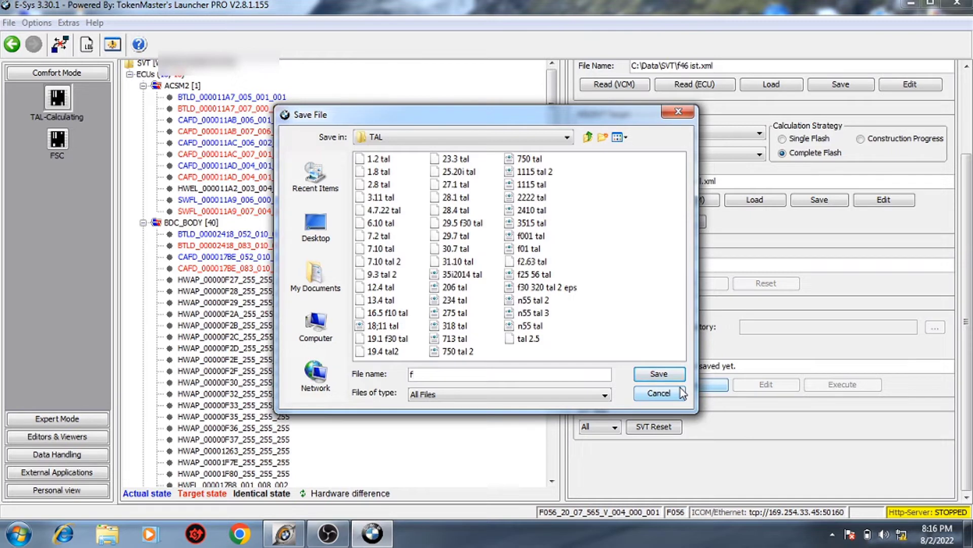
{"action": "type", "text": "46 tal"}
{"action": "left_click", "coordinate": [661, 375]}
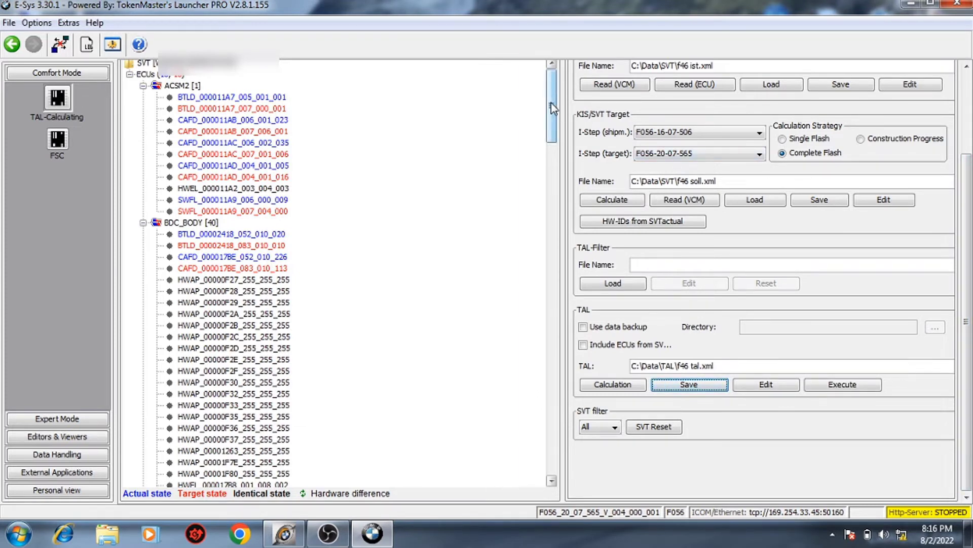
Step: Inspect the EGS CAFD entry in the SVT tree and load f46 tal.xml as the TAL in Expert Mode's TAL-Processing
{"action": "left_click_drag", "start_coordinate": [552, 109], "coordinate": [552, 262]}
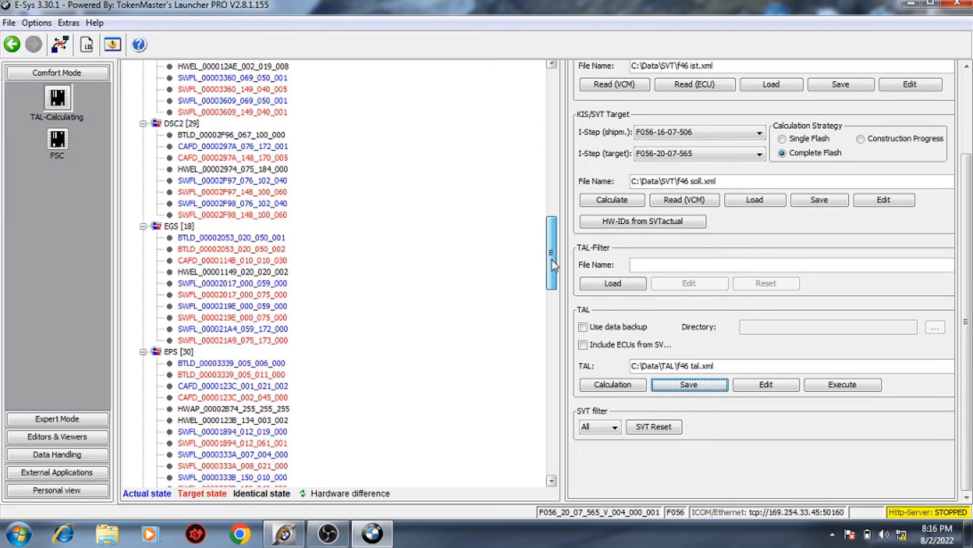
{"action": "left_click", "coordinate": [274, 260]}
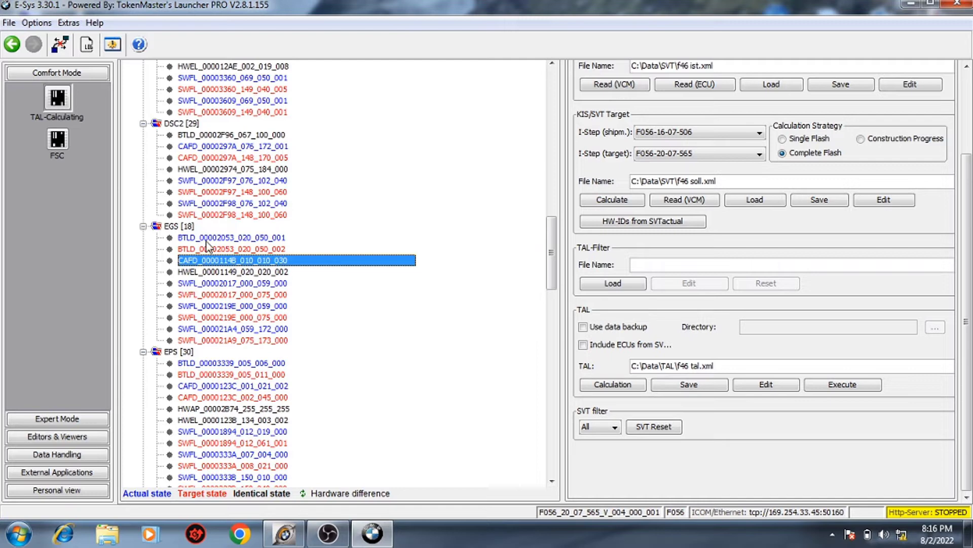
{"action": "left_click", "coordinate": [73, 419]}
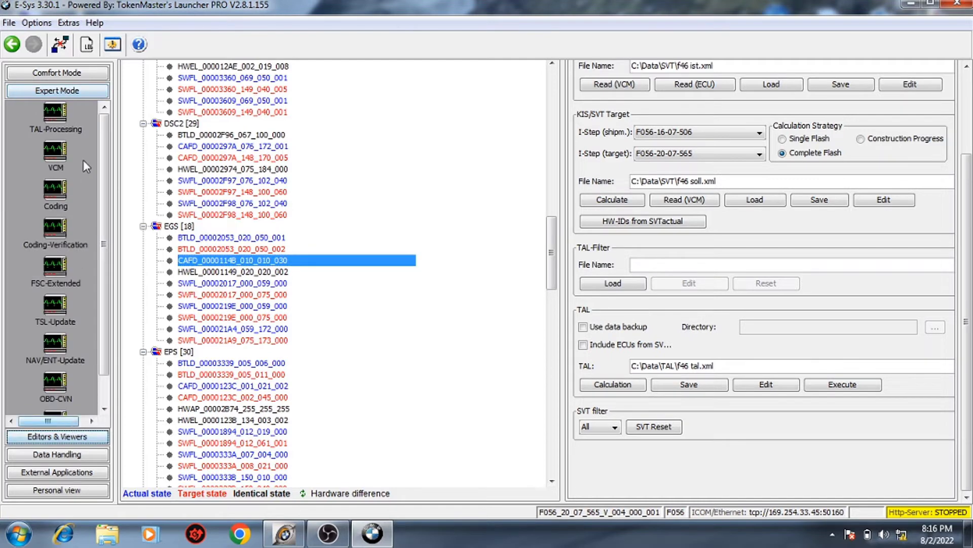
{"action": "left_click", "coordinate": [54, 113]}
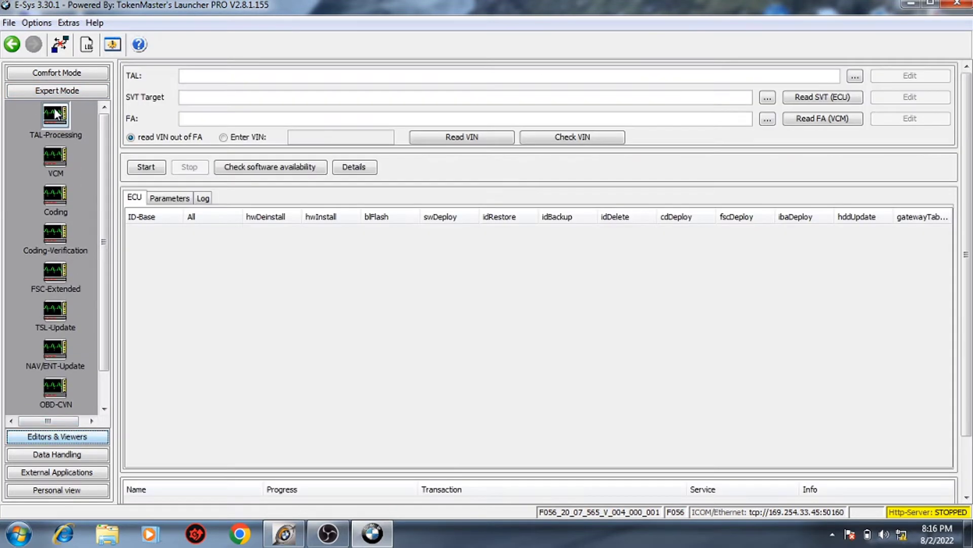
{"action": "left_click", "coordinate": [856, 76]}
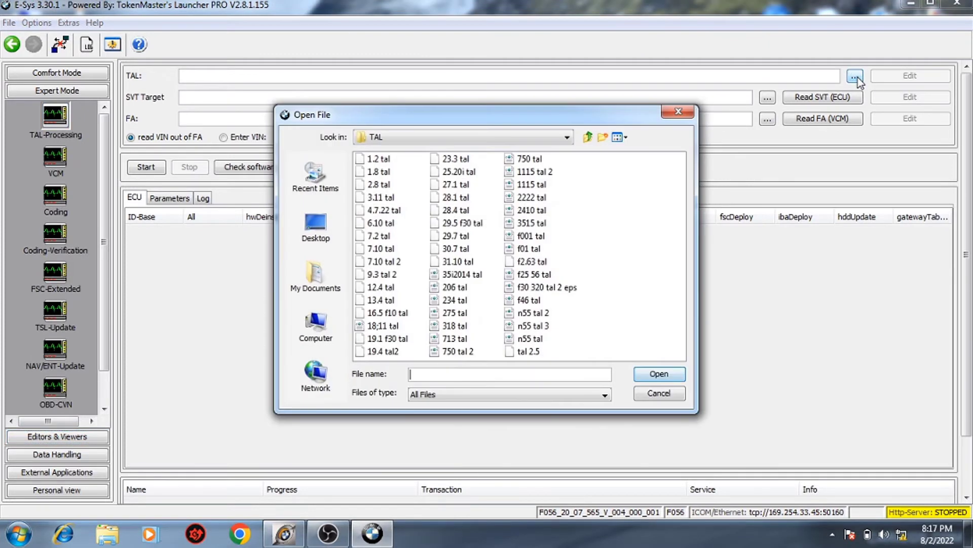
{"action": "left_click", "coordinate": [449, 314]}
{"action": "key", "text": "f"}
{"action": "key", "text": "Down"}
{"action": "key", "text": "Down"}
{"action": "key", "text": "Down"}
{"action": "key", "text": "Down"}
{"action": "key", "text": "Down"}
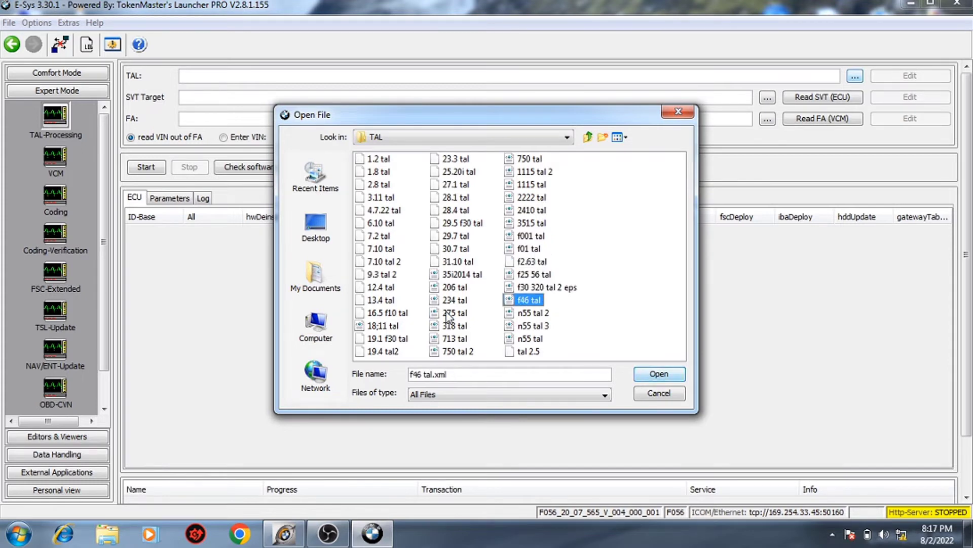
{"action": "key", "text": "Return"}
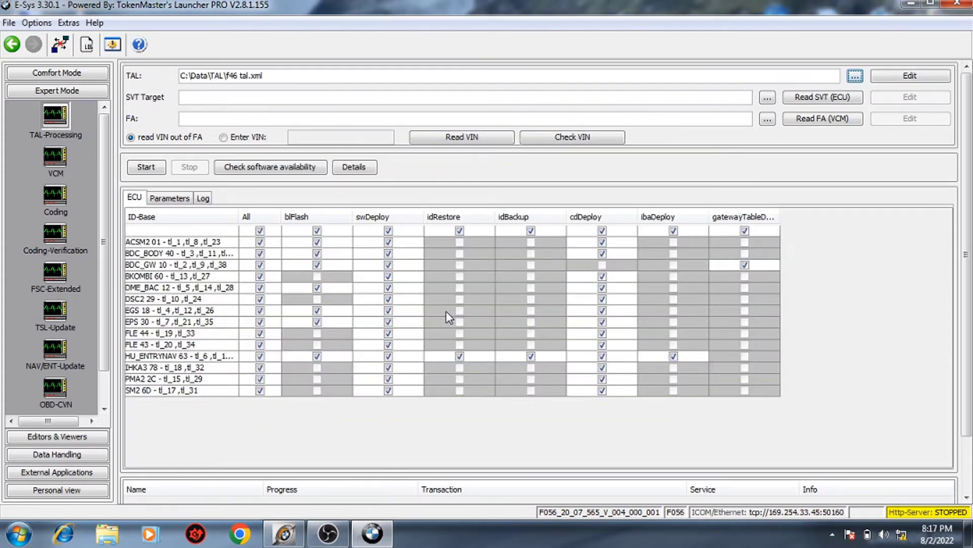
Step: Load f46 soll.xml from the SVT folder as the SVT target for TAL-Processing
{"action": "left_click", "coordinate": [768, 99]}
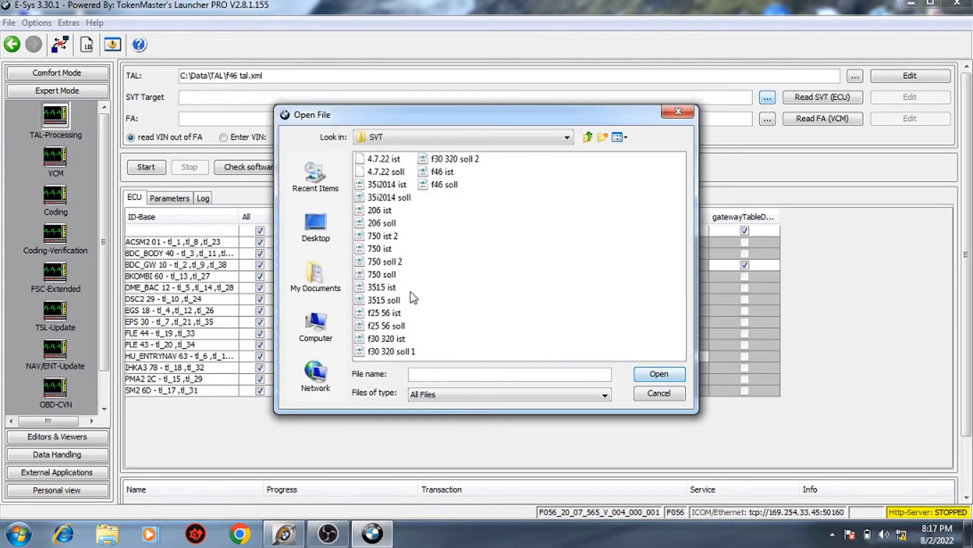
{"action": "left_click", "coordinate": [445, 185]}
{"action": "left_click", "coordinate": [655, 376]}
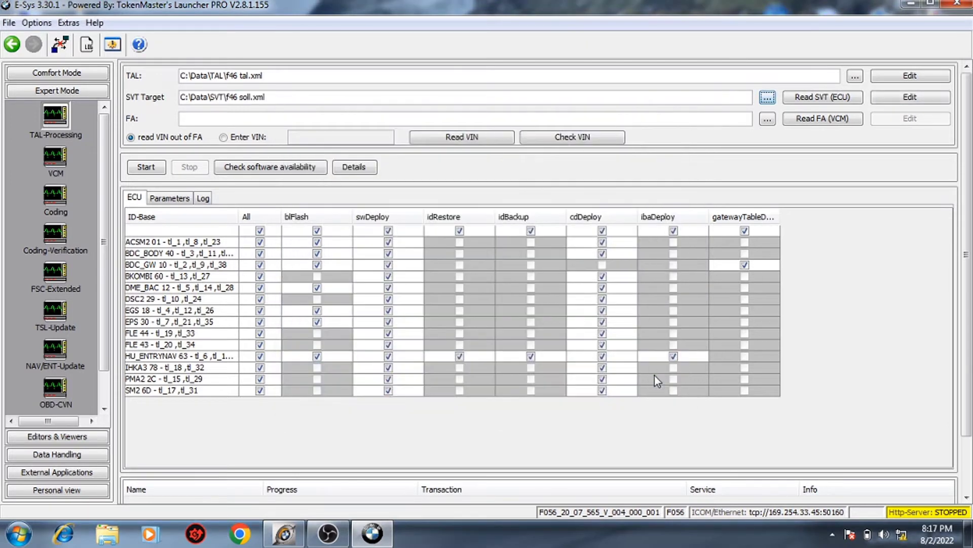
Step: Return to TAL-Calculating in Comfort Mode and save the vehicle order as "f46 fa" in the FA folder
{"action": "left_click", "coordinate": [766, 120]}
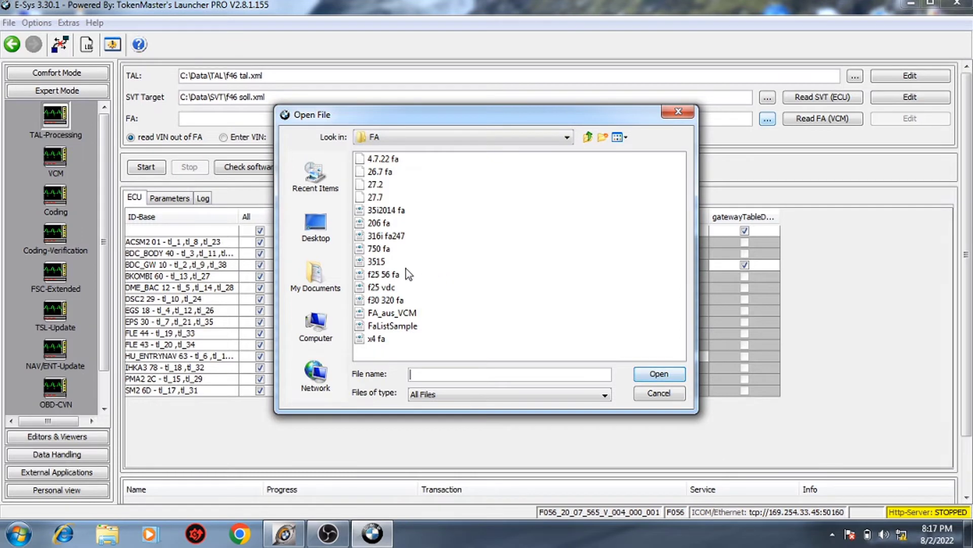
{"action": "left_click", "coordinate": [678, 114]}
{"action": "left_click", "coordinate": [86, 74]}
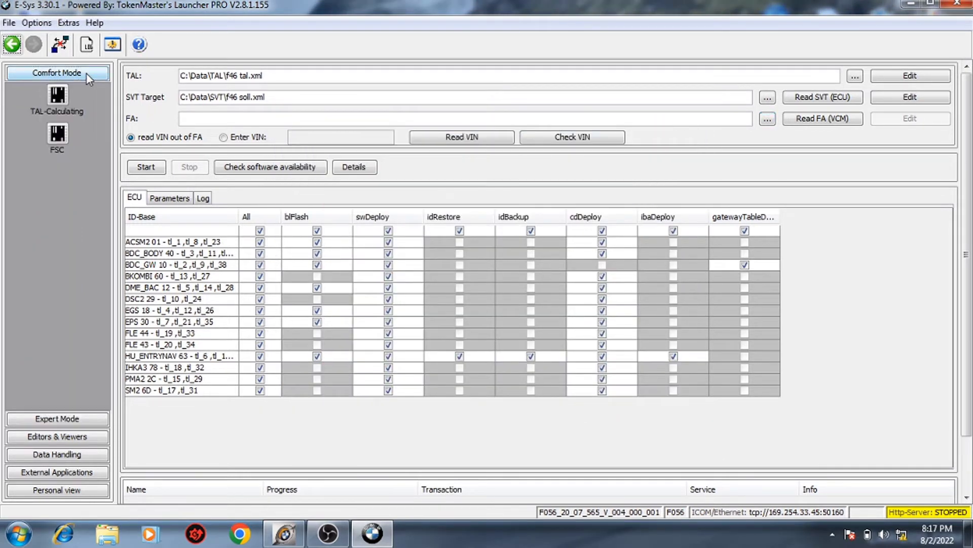
{"action": "left_click", "coordinate": [57, 96]}
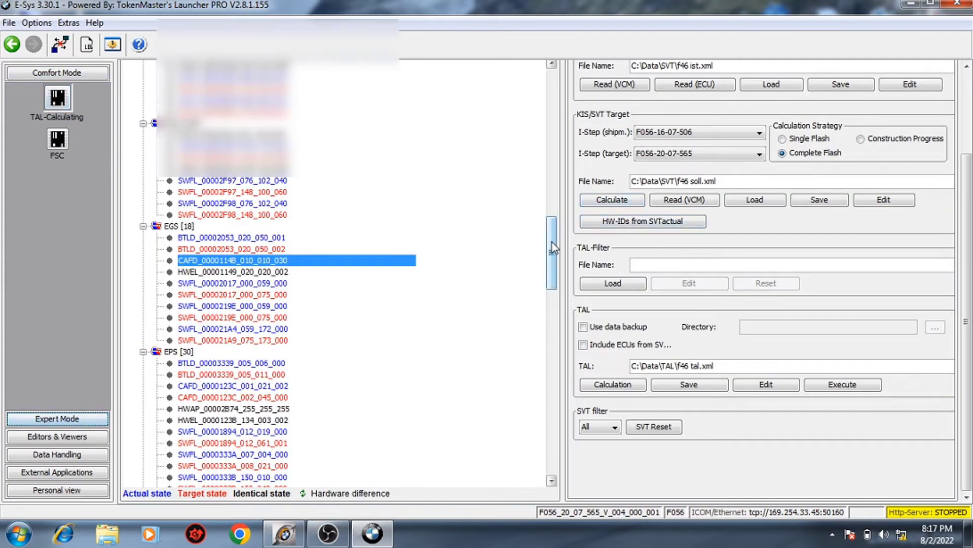
{"action": "left_click_drag", "start_coordinate": [554, 247], "coordinate": [554, 99]}
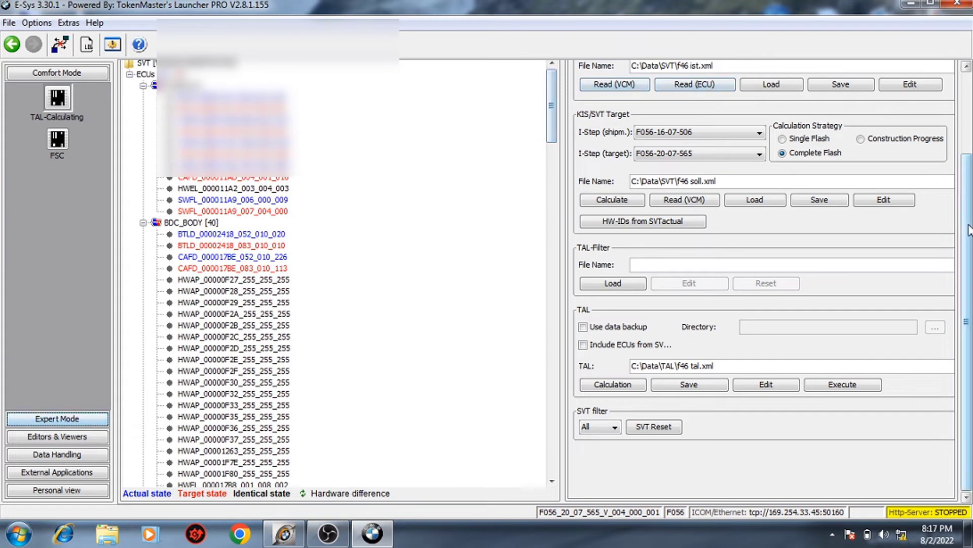
{"action": "scroll", "coordinate": [969, 230], "scroll_direction": "up", "scroll_amount": 3}
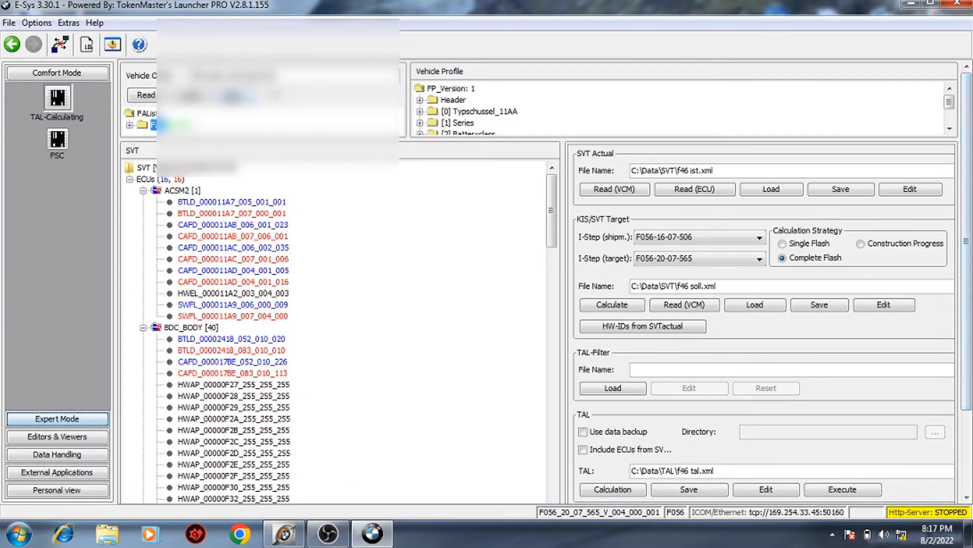
{"action": "left_click", "coordinate": [233, 94]}
{"action": "type", "text": "f"}
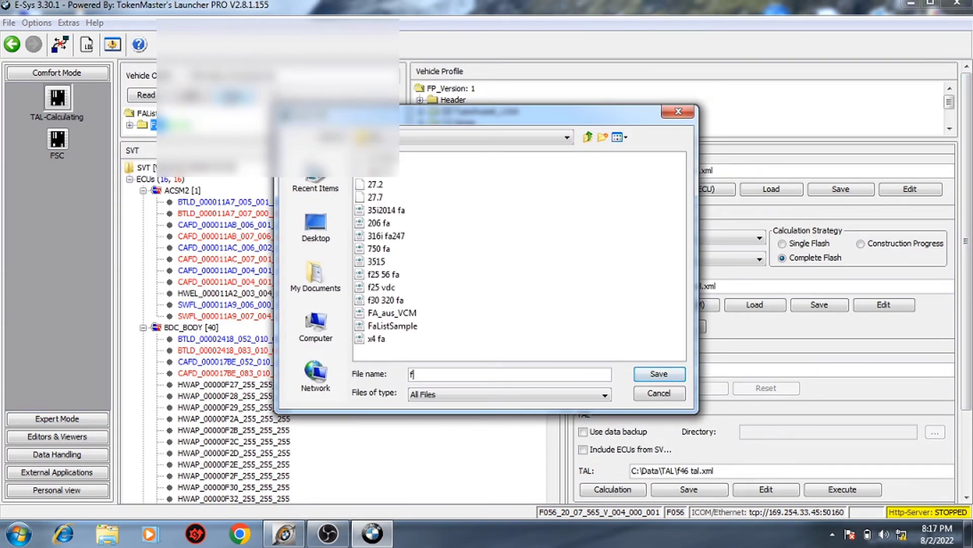
{"action": "type", "text": "46 fa"}
{"action": "left_click", "coordinate": [659, 376]}
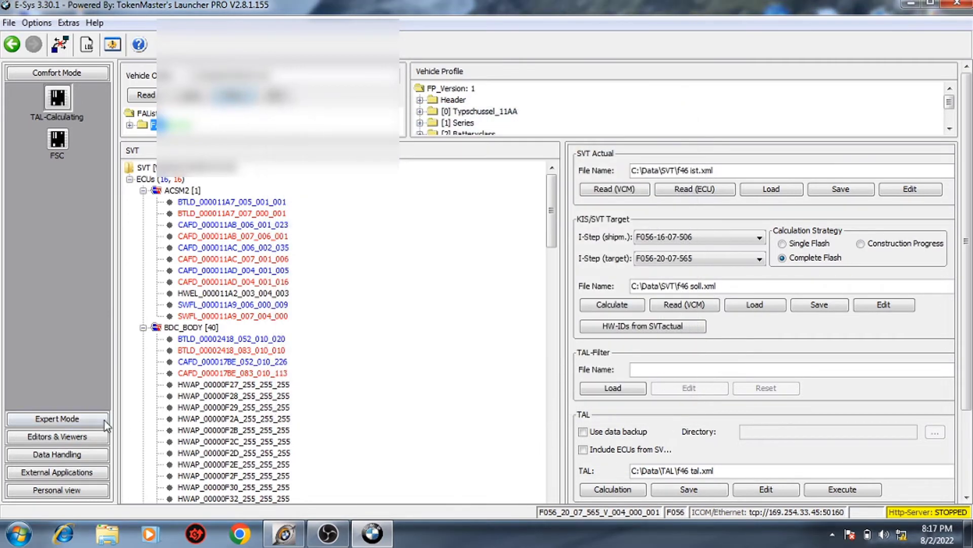
Step: Go back to TAL-Processing and load f46 fa.xml as the FA
{"action": "left_click", "coordinate": [85, 420]}
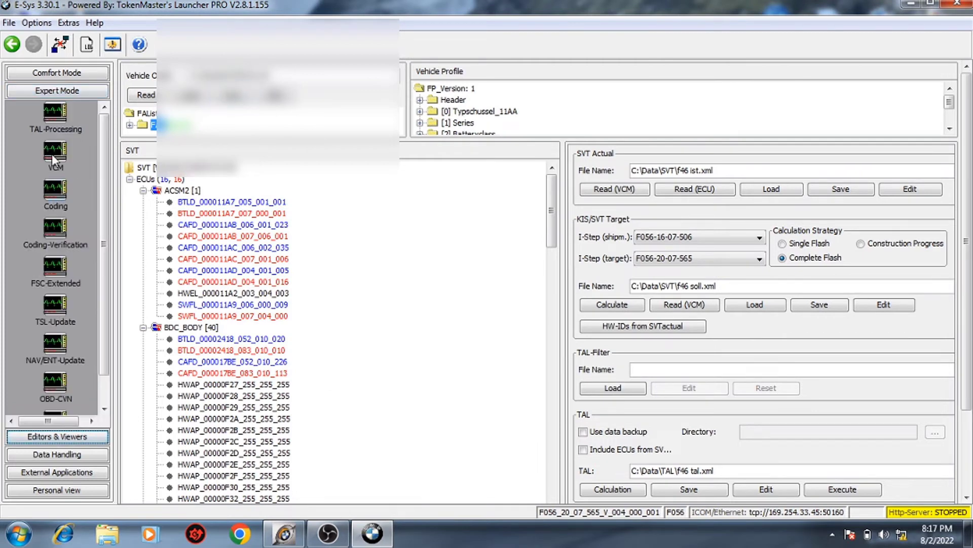
{"action": "left_click", "coordinate": [54, 114]}
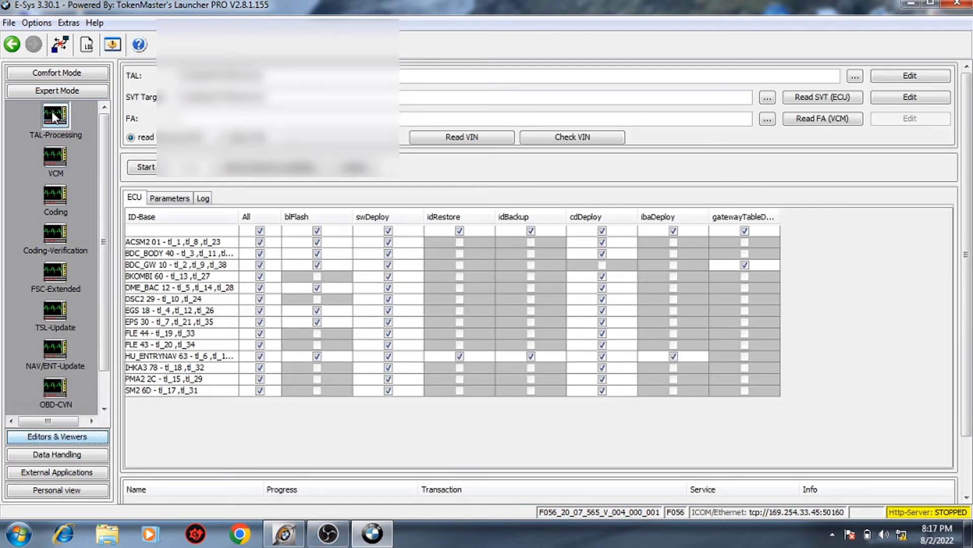
{"action": "left_click", "coordinate": [768, 120]}
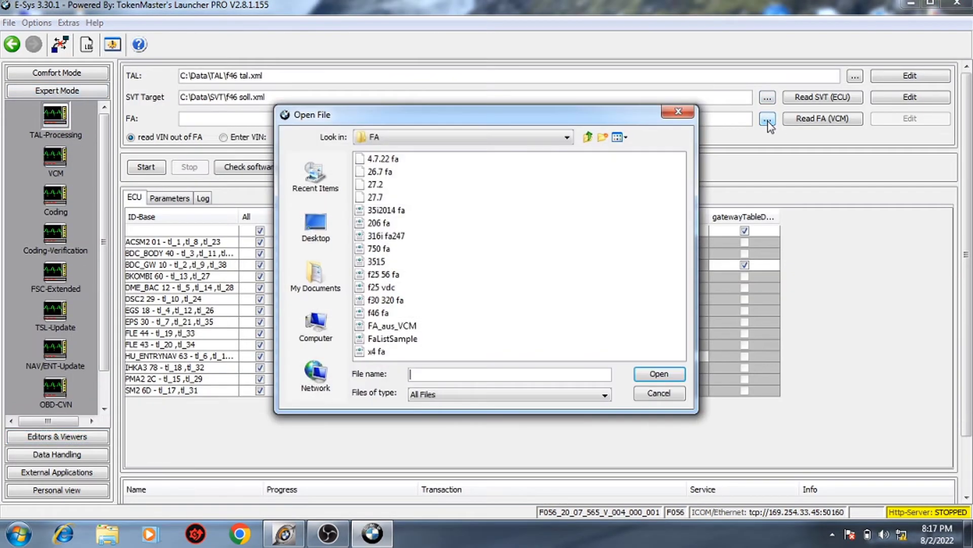
{"action": "left_click", "coordinate": [382, 313]}
{"action": "left_click", "coordinate": [664, 377]}
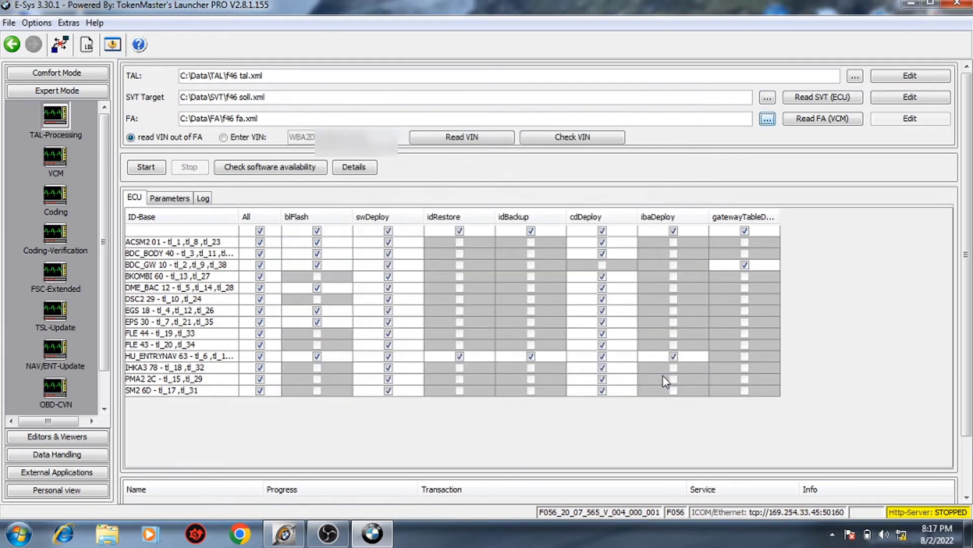
Step: Deselect all ECUs except EGS 18 with all its available actions, and check the software availability
{"action": "left_click", "coordinate": [260, 231]}
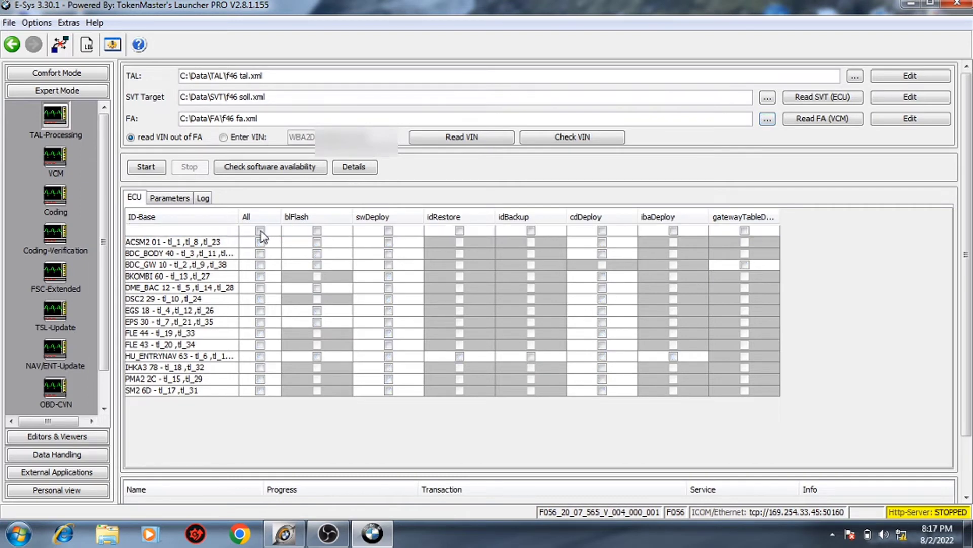
{"action": "left_click", "coordinate": [261, 310]}
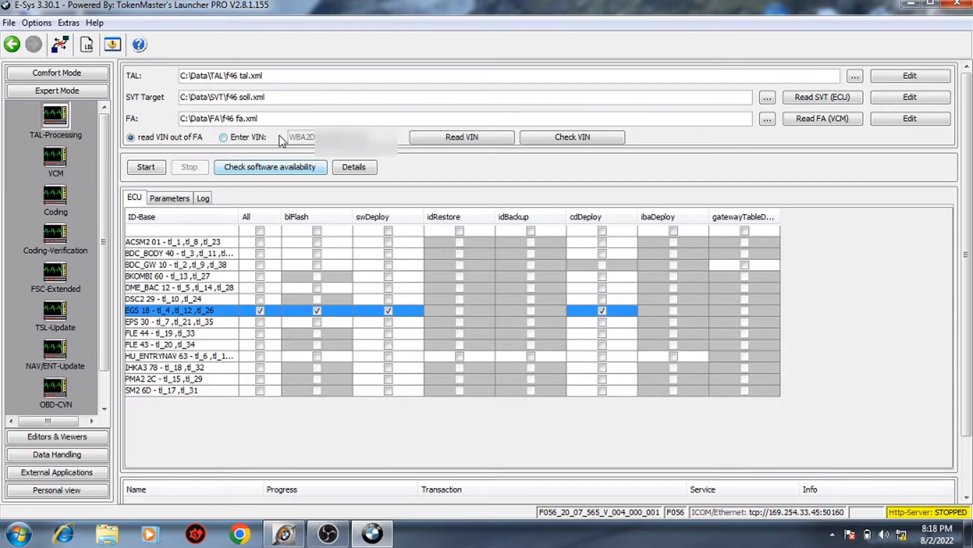
{"action": "left_click", "coordinate": [273, 167]}
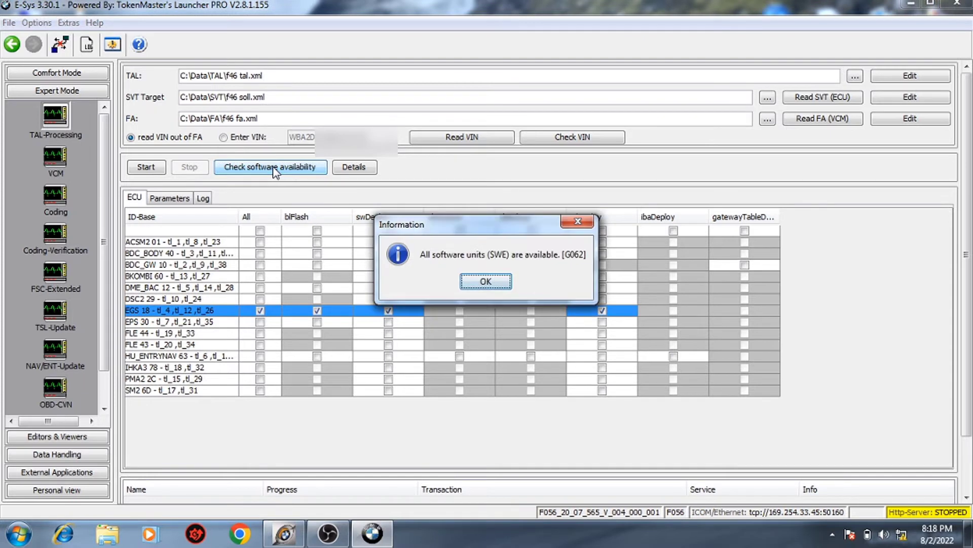
{"action": "left_click", "coordinate": [488, 281]}
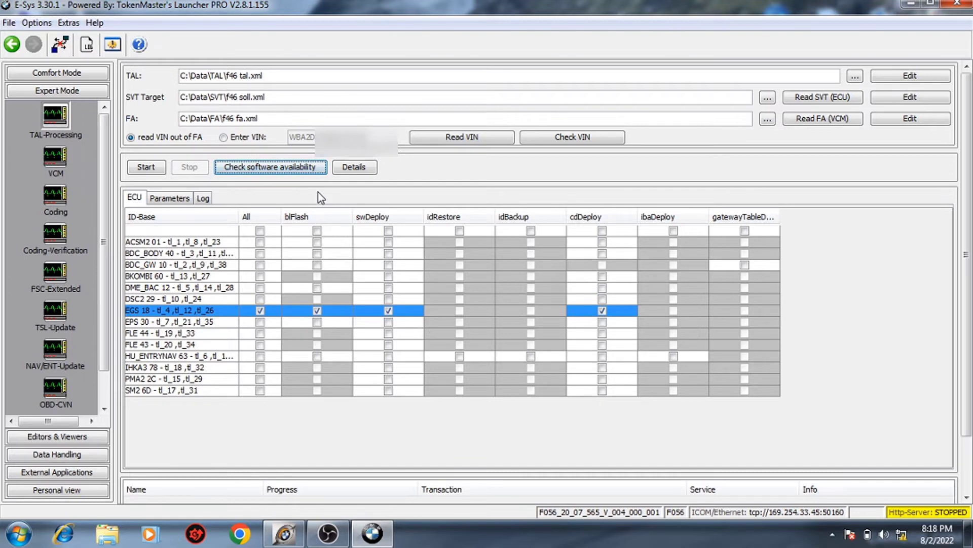
{"action": "left_click", "coordinate": [150, 169]}
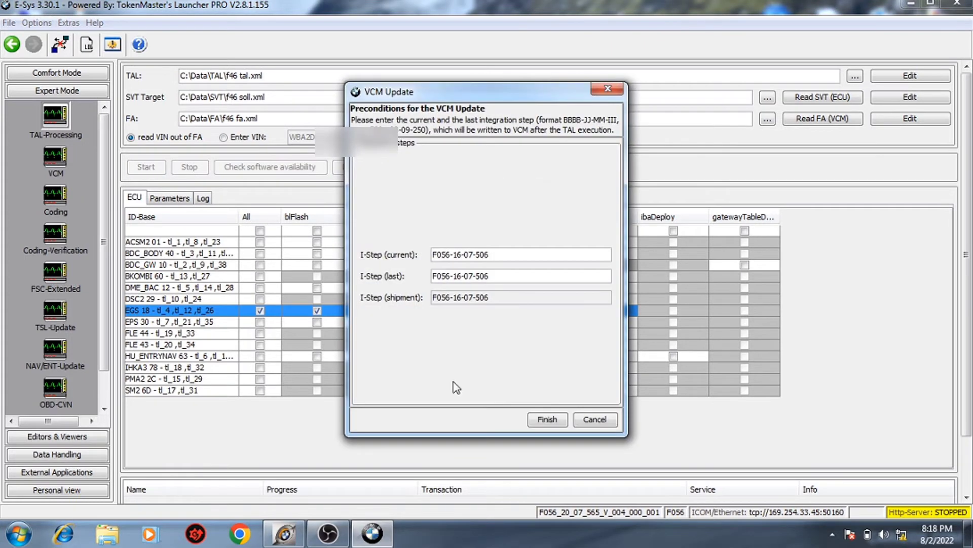
{"action": "left_click", "coordinate": [544, 421]}
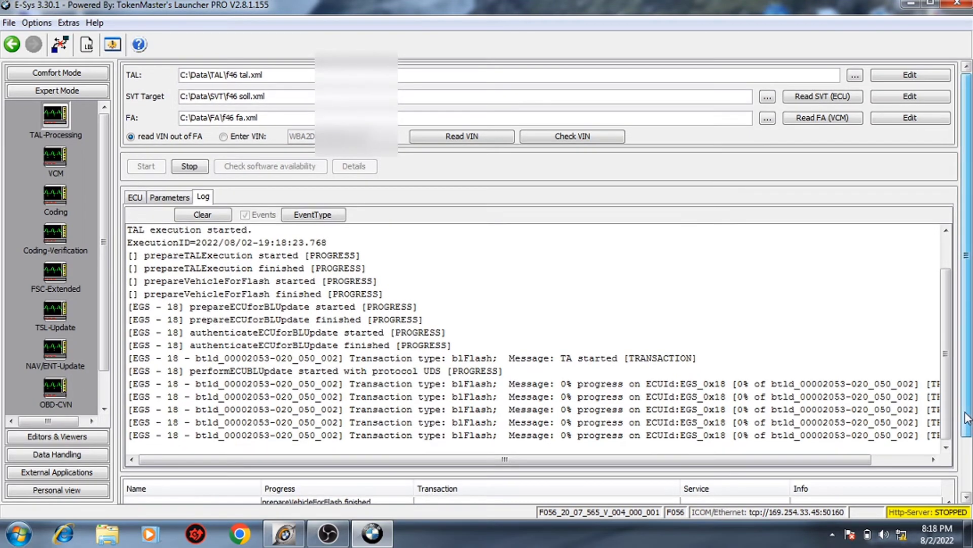
Step: Monitor the TAL execution progress until it ends and acknowledge the completion notice
{"action": "left_click_drag", "start_coordinate": [968, 418], "coordinate": [969, 491]}
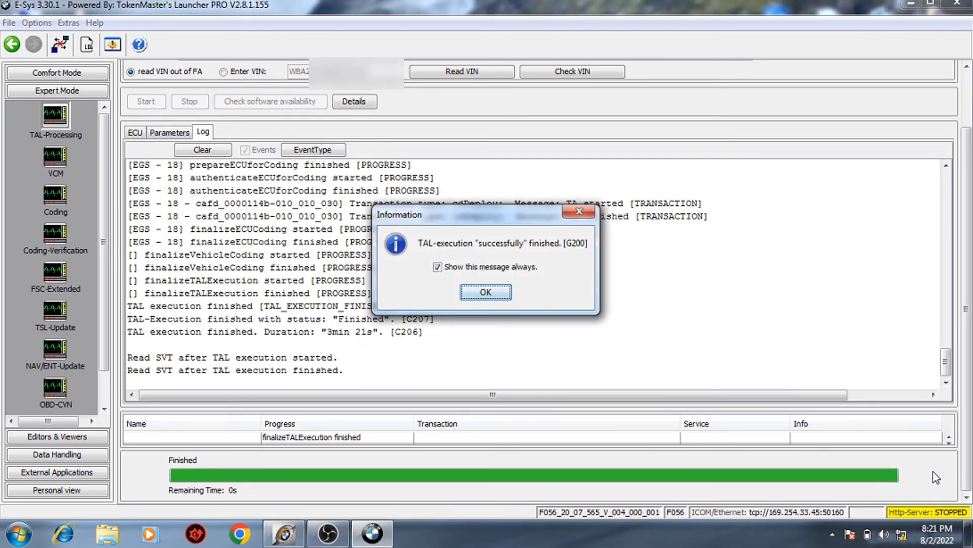
{"action": "left_click", "coordinate": [481, 293]}
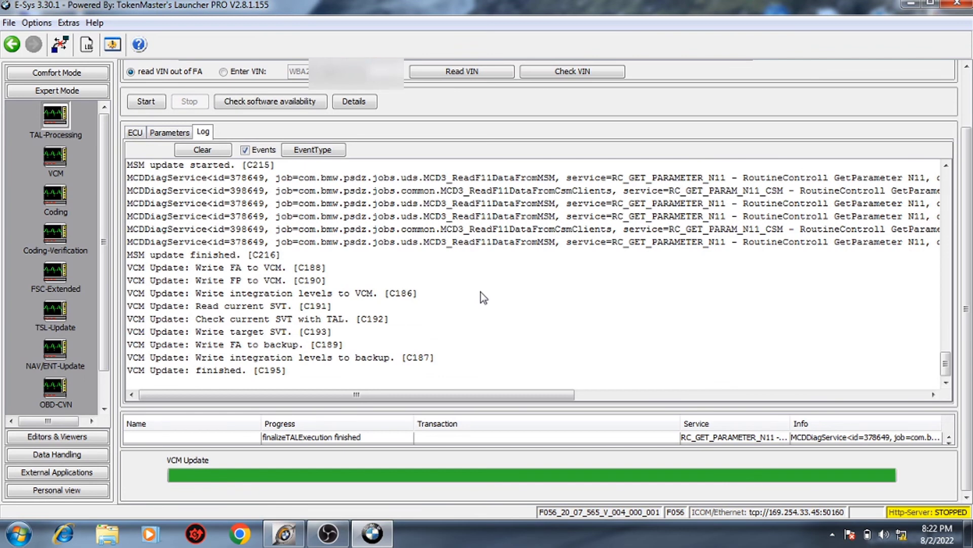
Step: Return to TAL-Calculating in Comfort Mode, reread the actual SVT from the ECUs, and inspect the EGS 18 software entries
{"action": "left_click", "coordinate": [57, 120]}
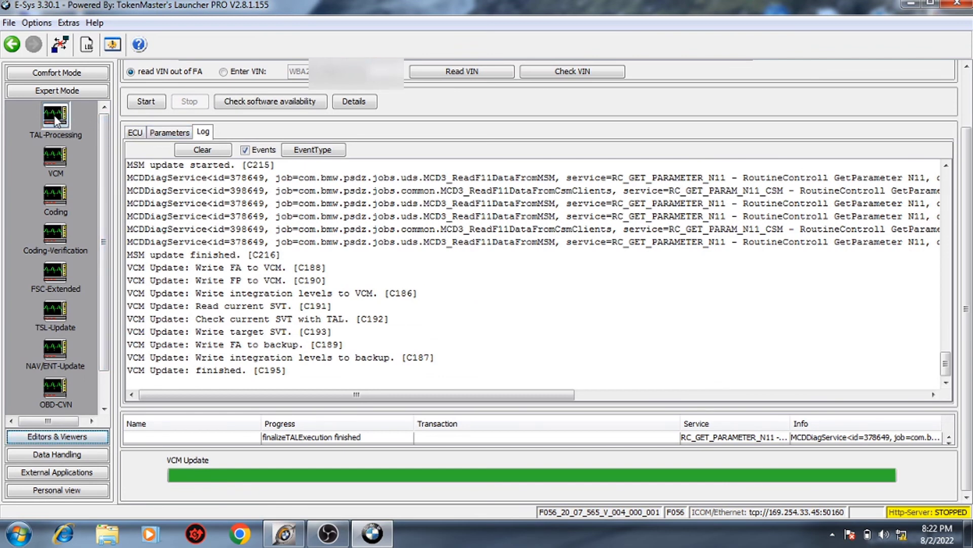
{"action": "left_click", "coordinate": [63, 75]}
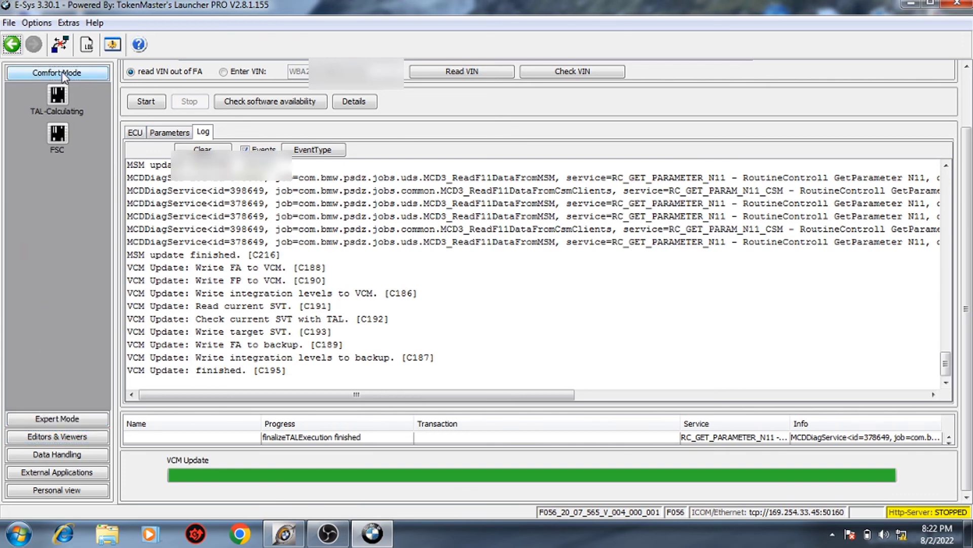
{"action": "left_click", "coordinate": [57, 95]}
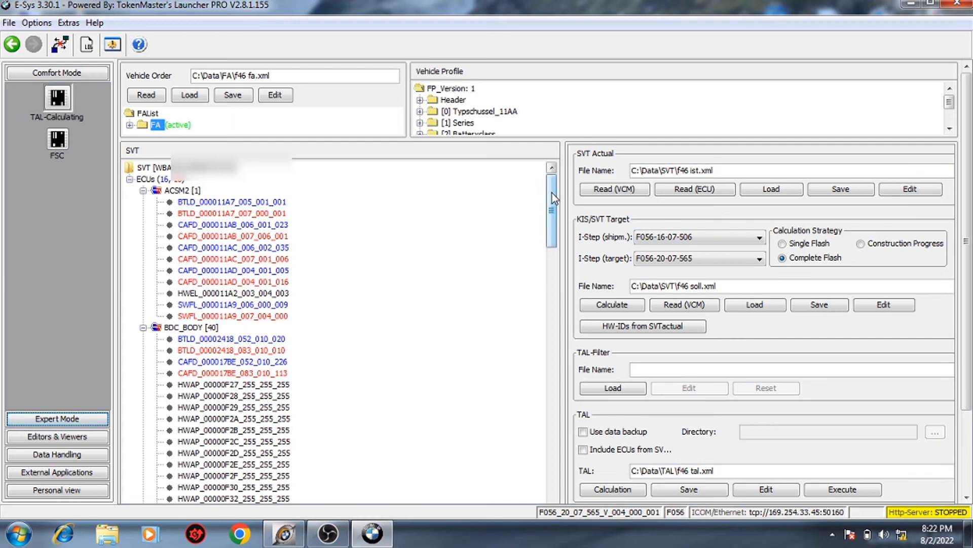
{"action": "left_click_drag", "start_coordinate": [552, 193], "coordinate": [543, 386]}
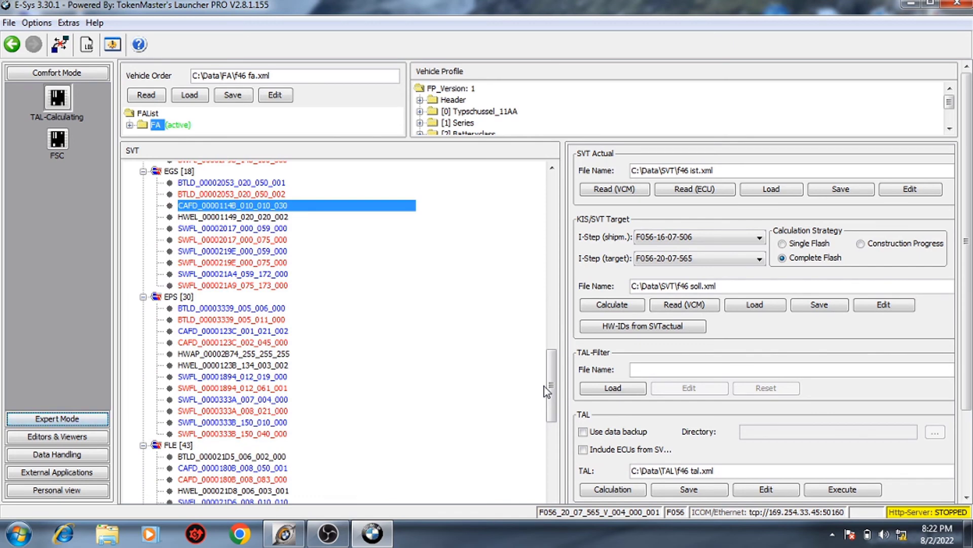
{"action": "left_click", "coordinate": [700, 190]}
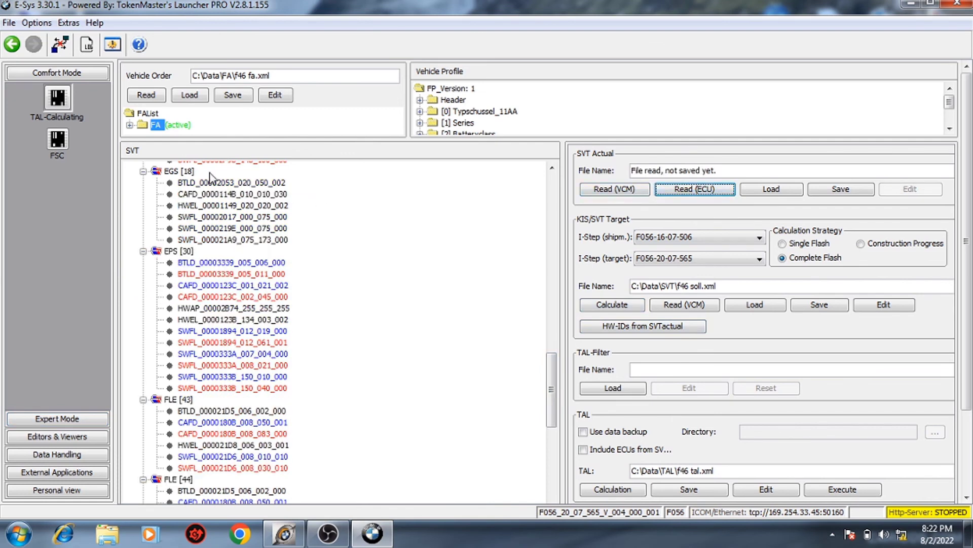
{"action": "left_click", "coordinate": [189, 172]}
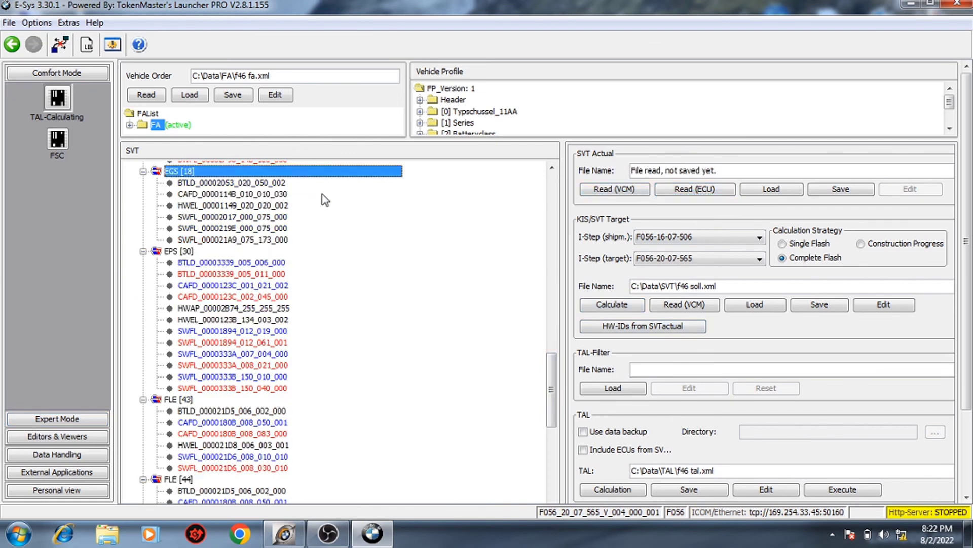